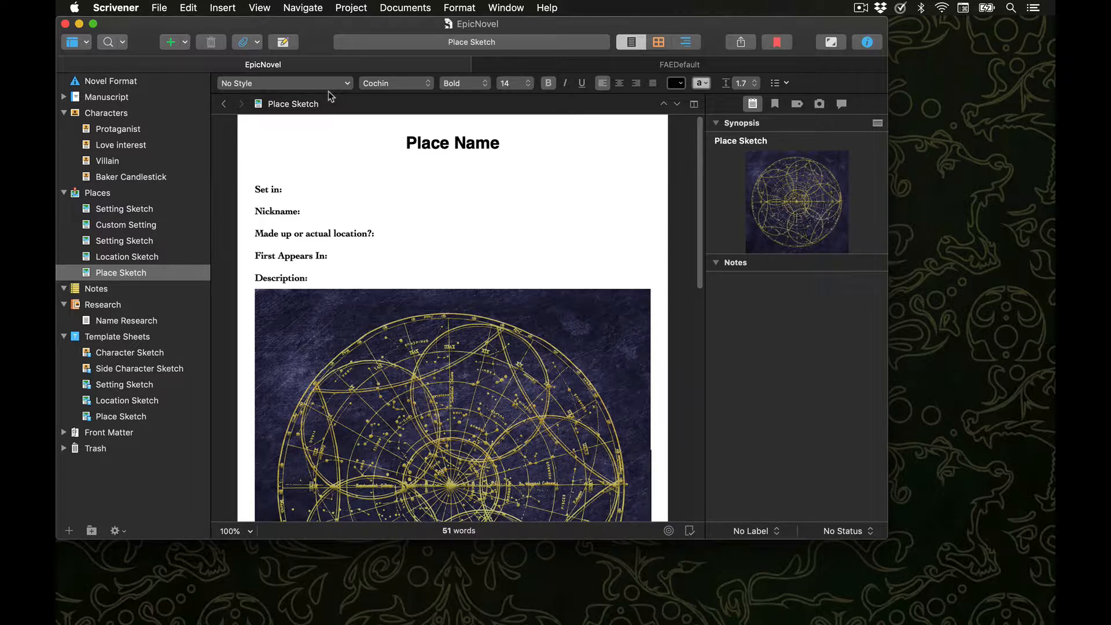
# Step: Expand the Manuscript and move its Chapter folder, including the scene inside, to the trash
pyautogui.click(68, 97)
pyautogui.click(65, 97)
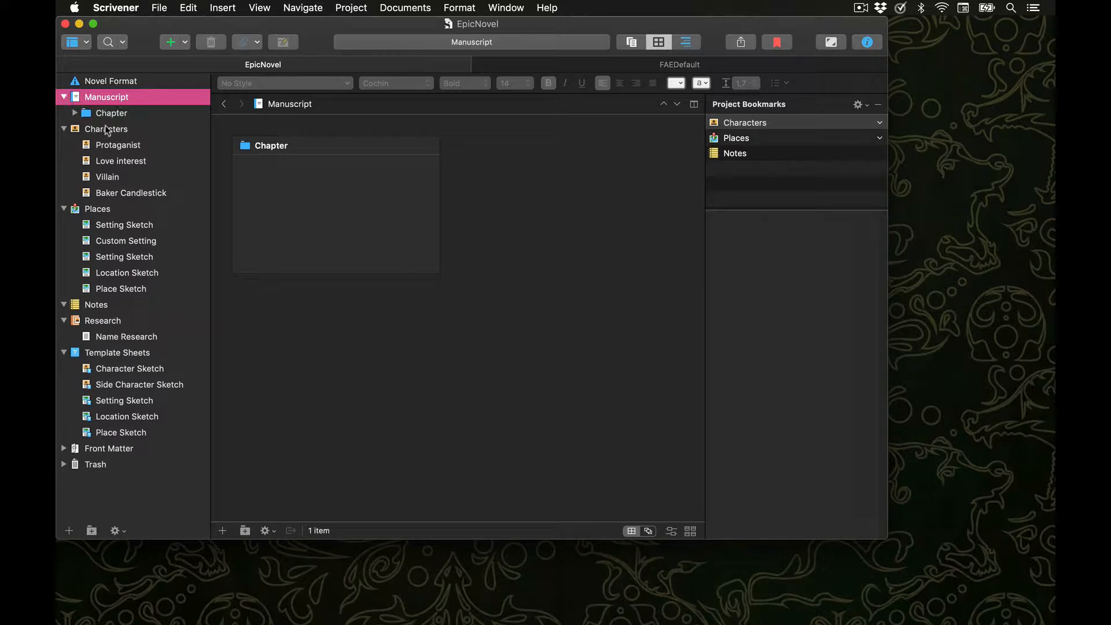
pyautogui.click(74, 114)
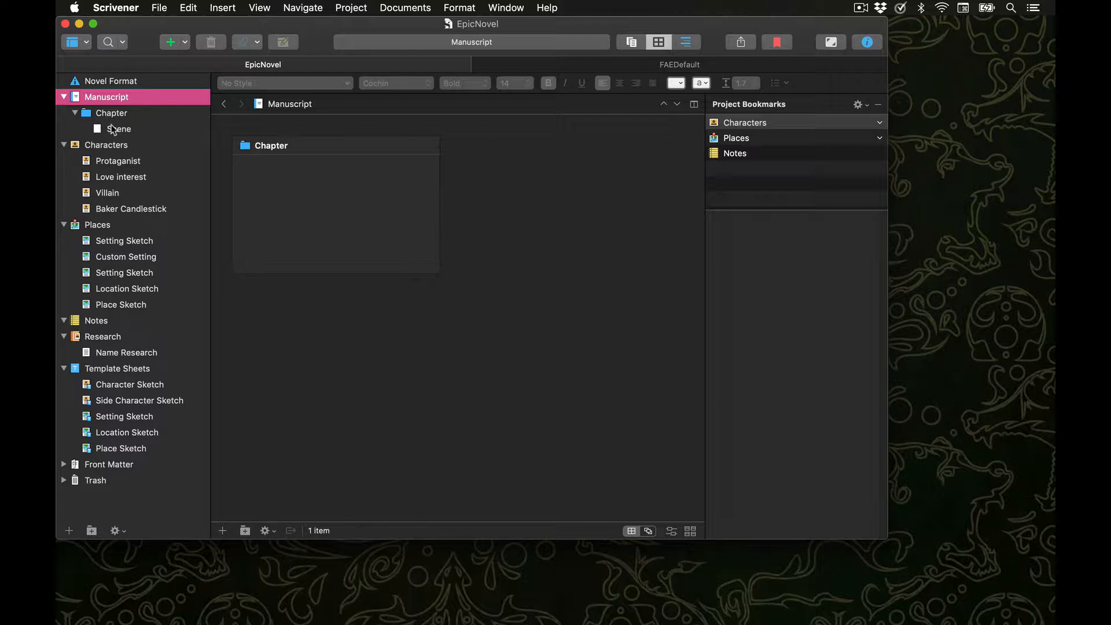
pyautogui.click(136, 117)
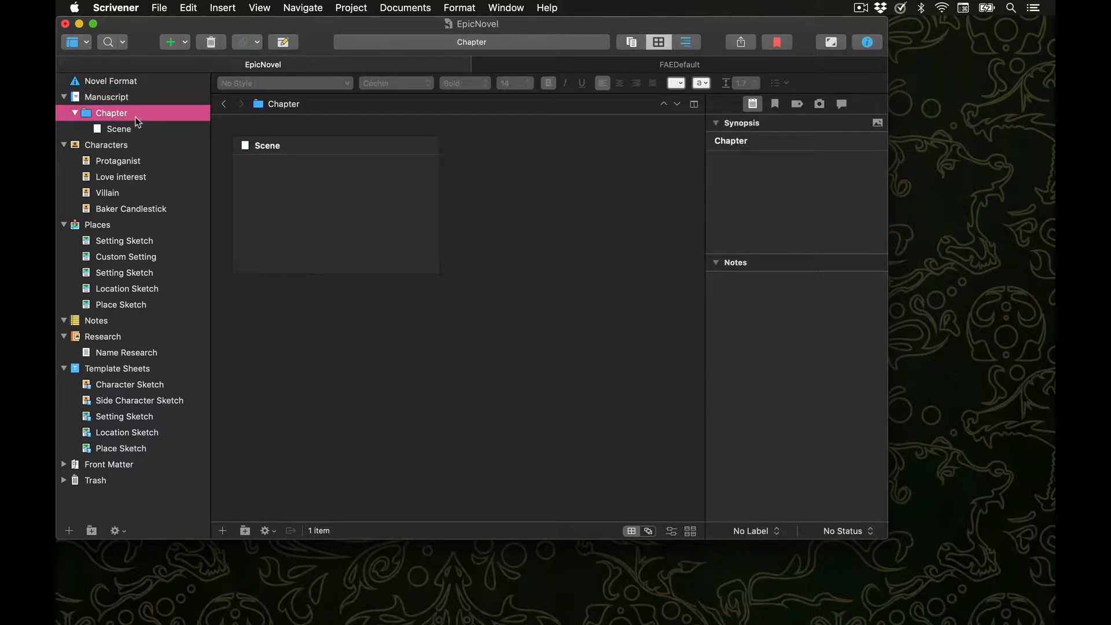
pyautogui.rightClick(135, 117)
pyautogui.moveTo(141, 121)
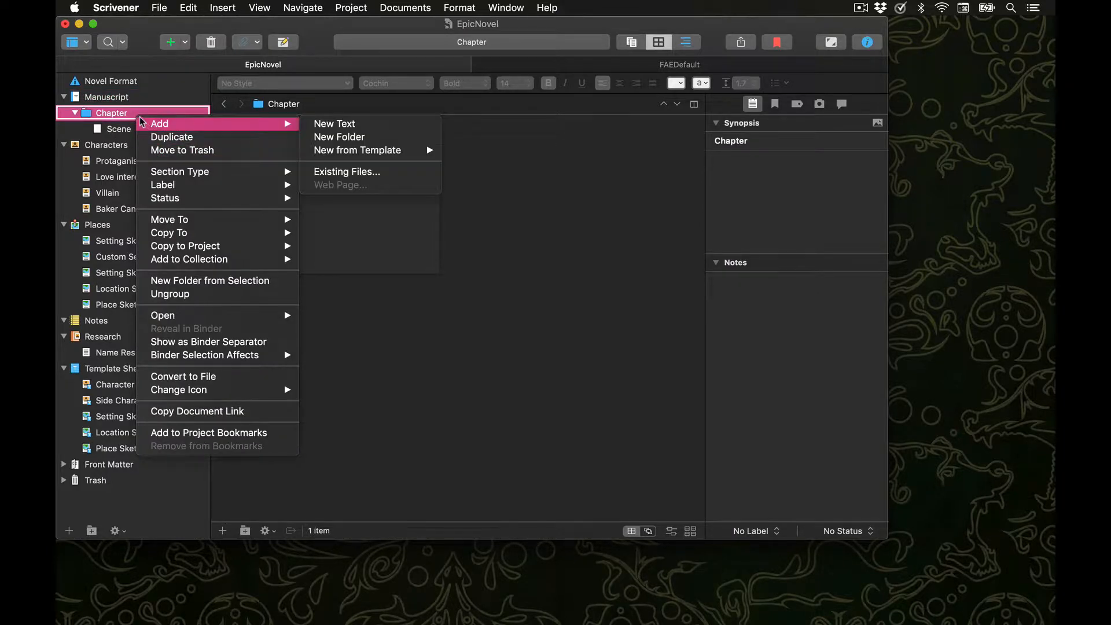
pyautogui.press('Escape')
pyautogui.moveTo(68, 114)
pyautogui.mouseDown()
pyautogui.moveTo(89, 486)
pyautogui.moveTo(74, 114)
pyautogui.moveTo(169, 81)
pyautogui.moveTo(85, 111)
pyautogui.mouseUp()
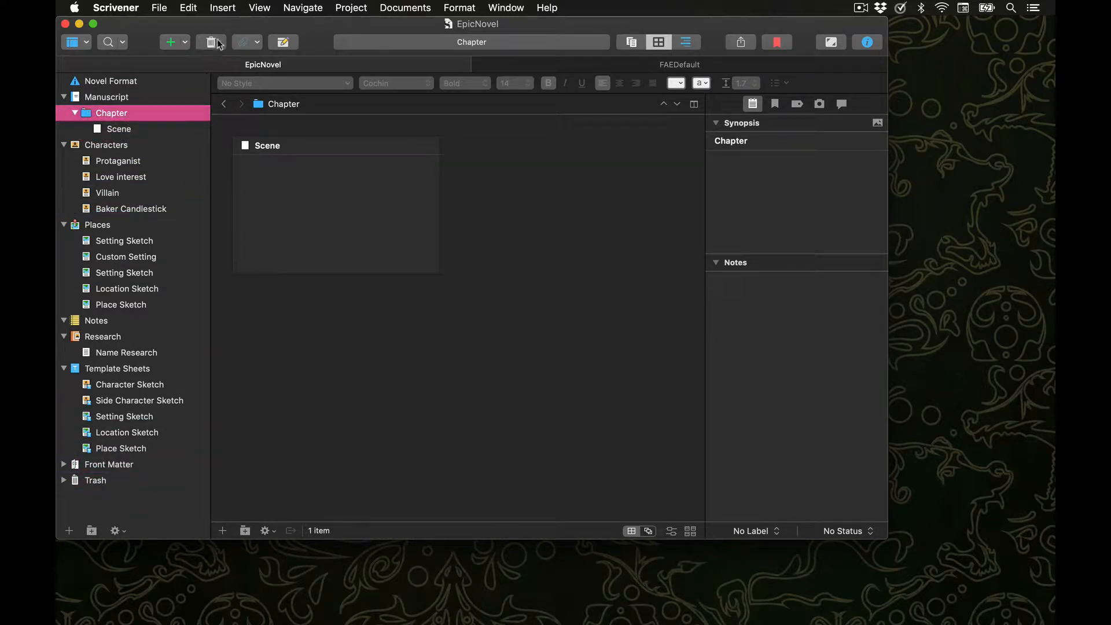
pyautogui.click(211, 42)
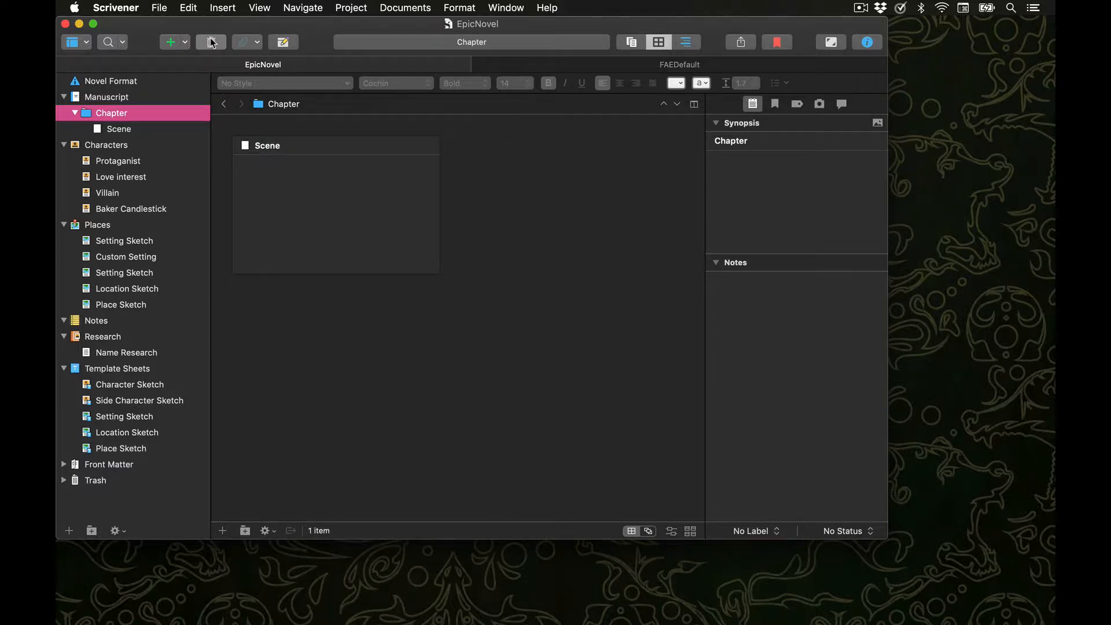
# Step: Add four new blank text documents directly inside the Manuscript
pyautogui.click(140, 97)
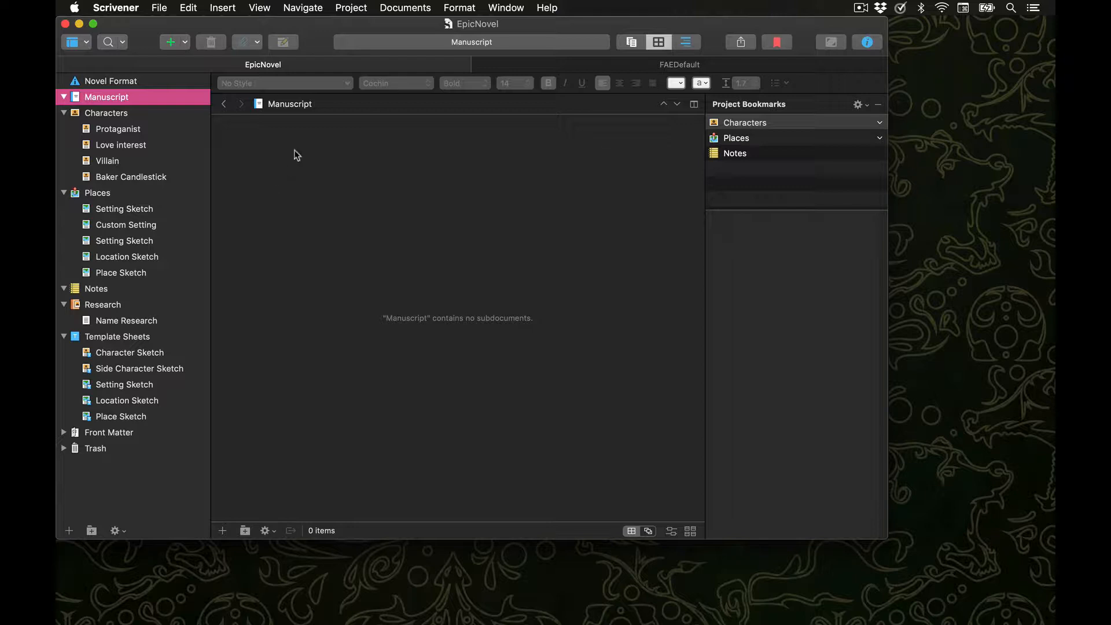
pyautogui.click(359, 9)
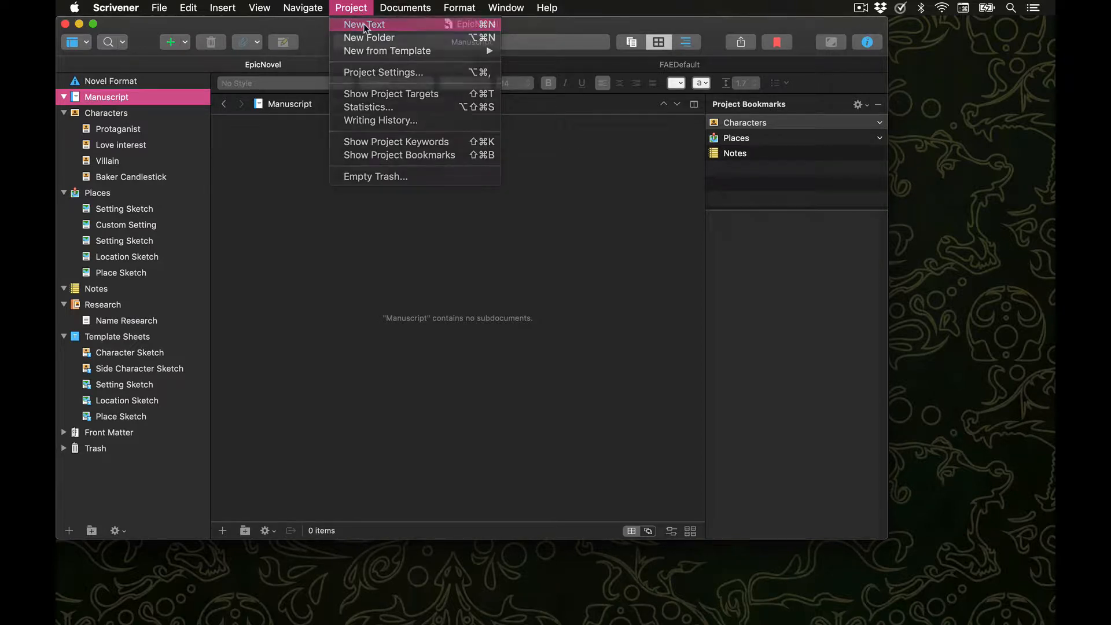
pyautogui.click(366, 25)
pyautogui.press('super+n')
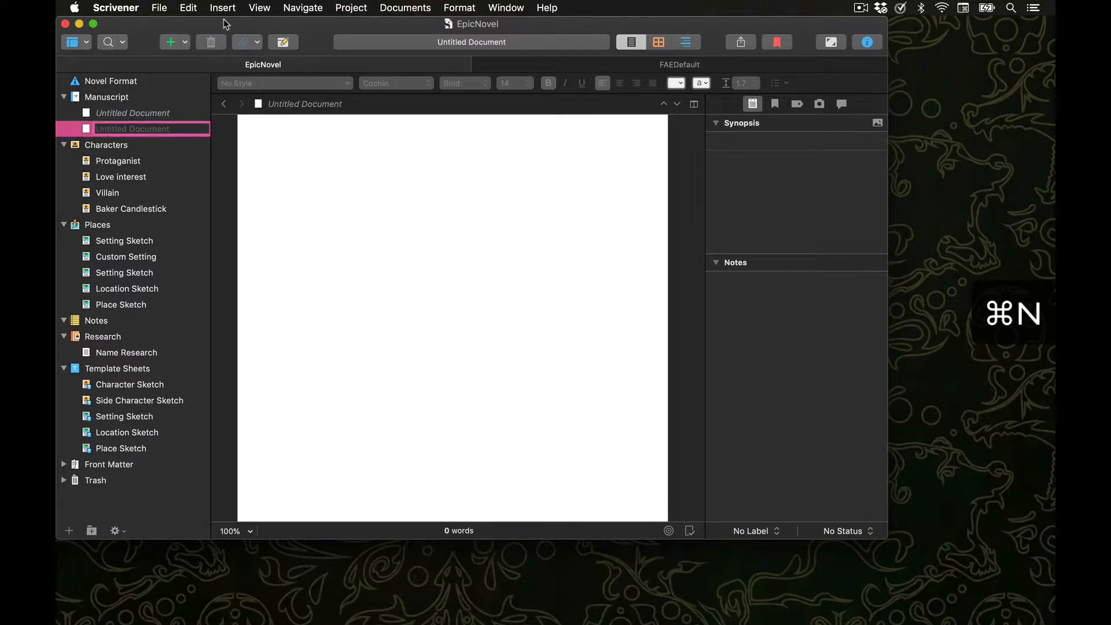
pyautogui.click(173, 42)
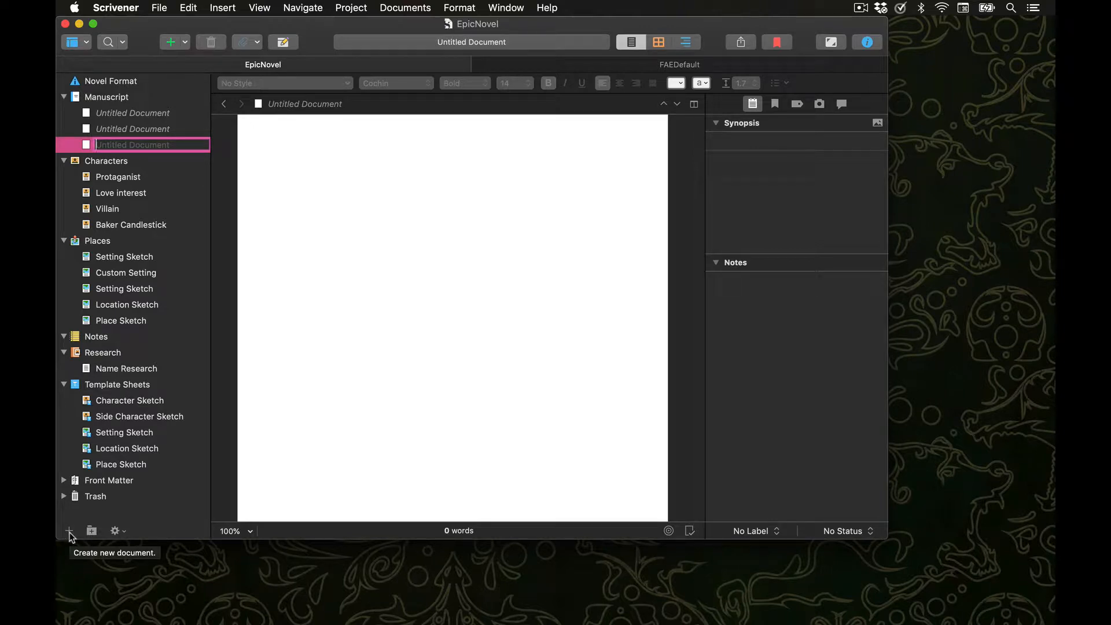
pyautogui.click(69, 531)
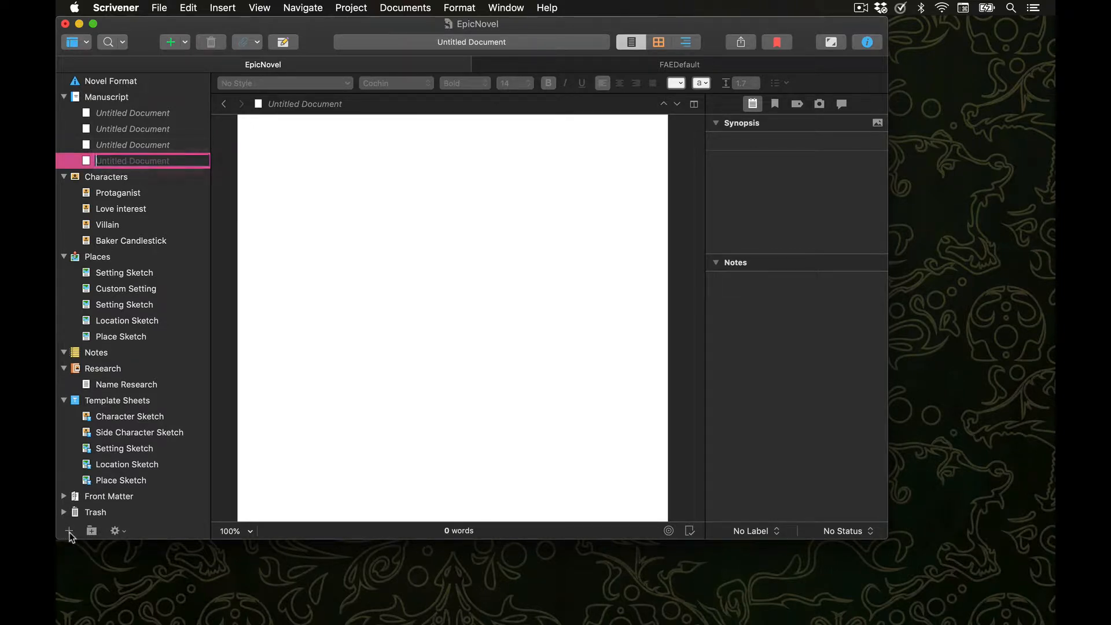
# Step: Add a fifth text document at the end of the Manuscript and name it Introduction
pyautogui.click(137, 99)
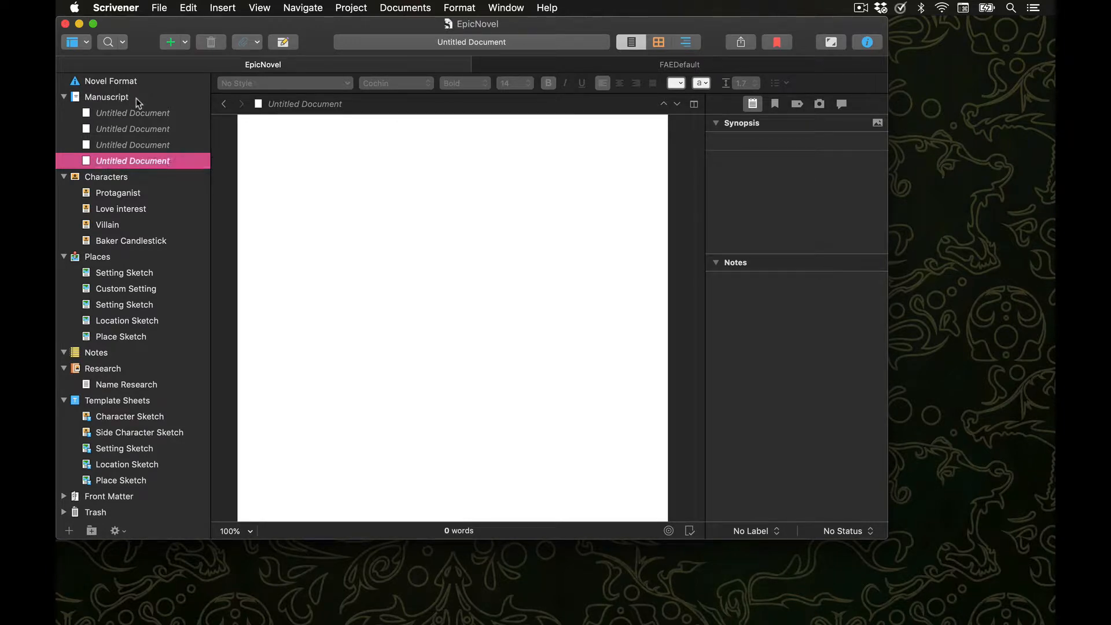
pyautogui.rightClick(157, 99)
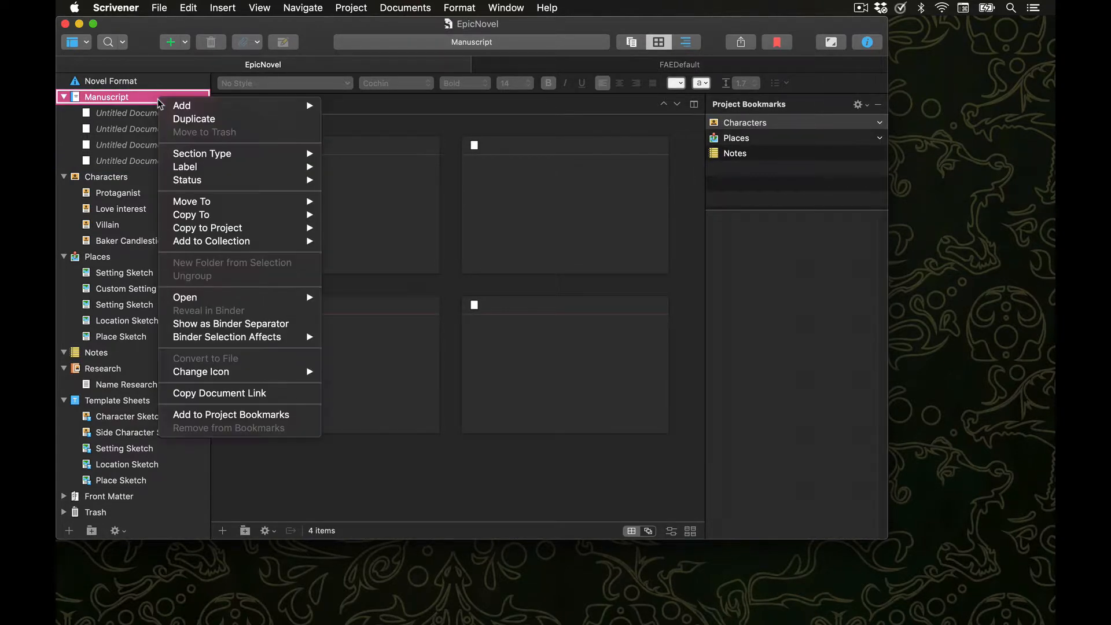
pyautogui.moveTo(173, 104)
pyautogui.click(343, 107)
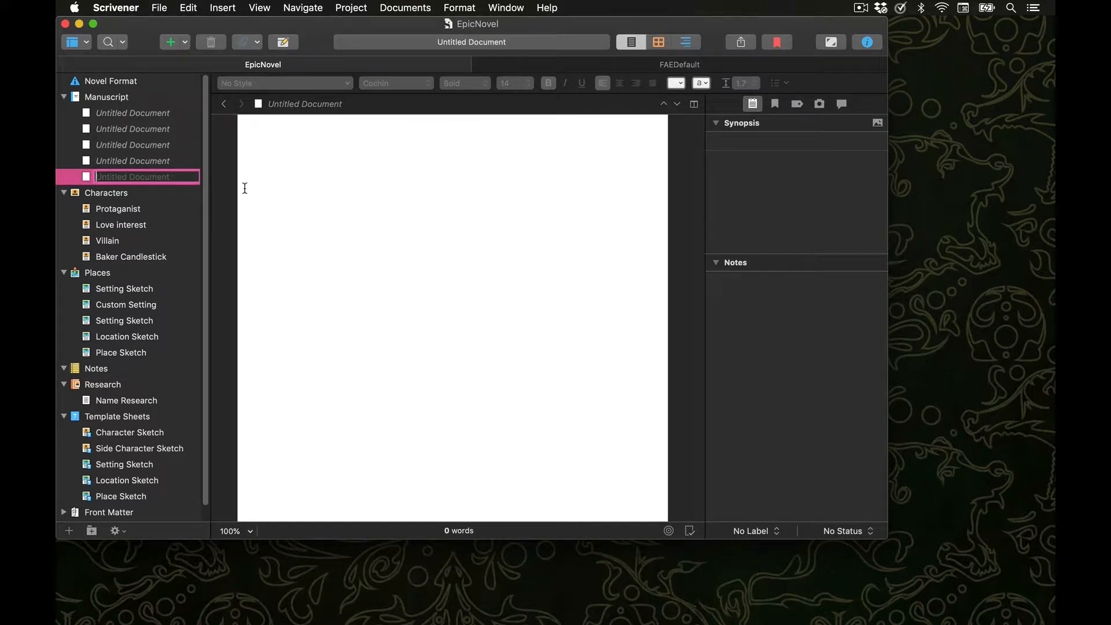
pyautogui.write('Introduction')
pyautogui.press('Return')
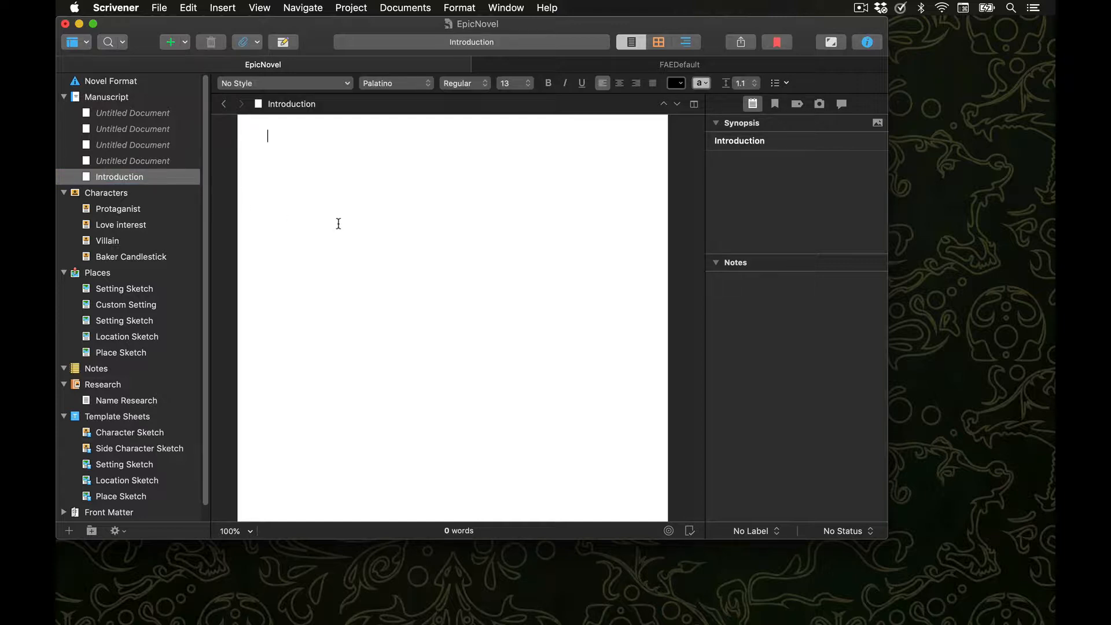
# Step: Title the untitled document directly above Introduction "Normal Life" and the one above that "Inciting Incident"
pyautogui.click(169, 163)
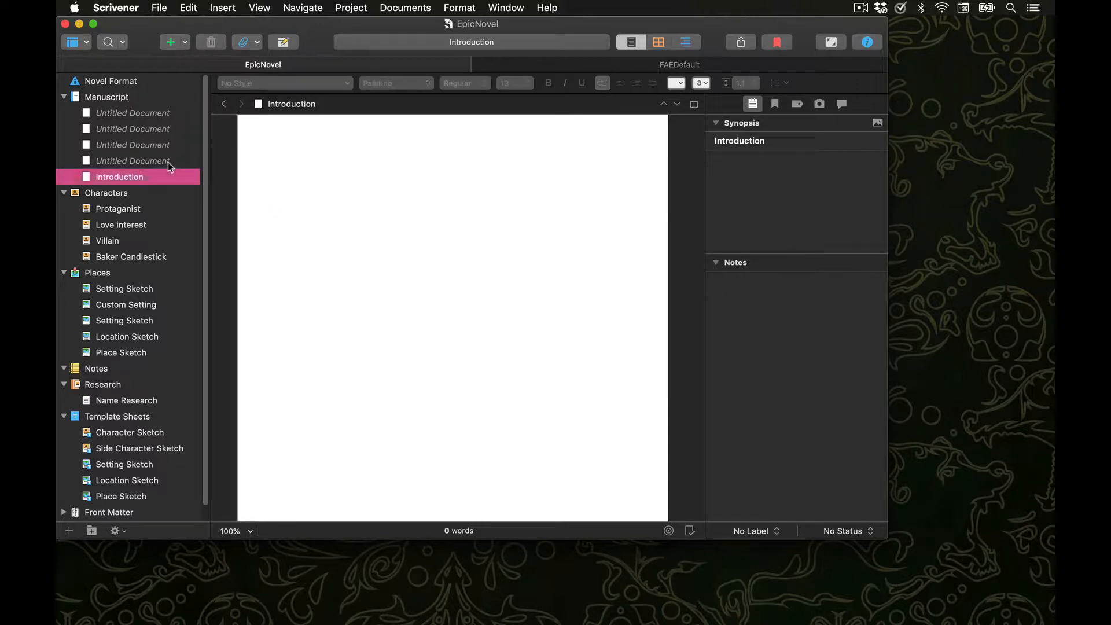
pyautogui.click(275, 108)
pyautogui.write('Normal Life')
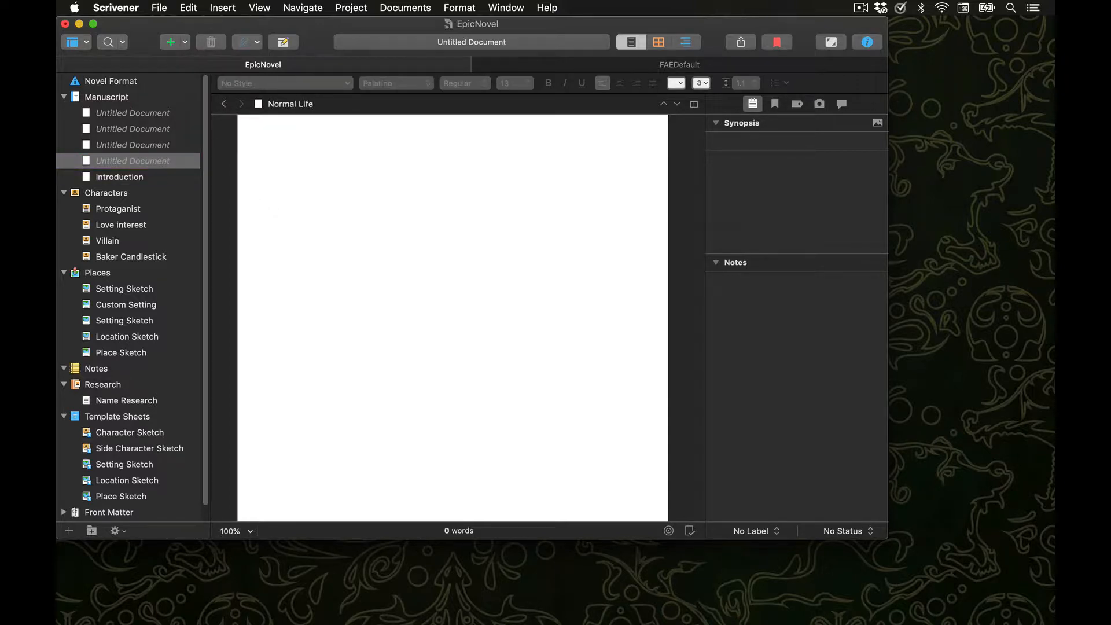
pyautogui.press('alt+super+Up')
pyautogui.write('Inciti')
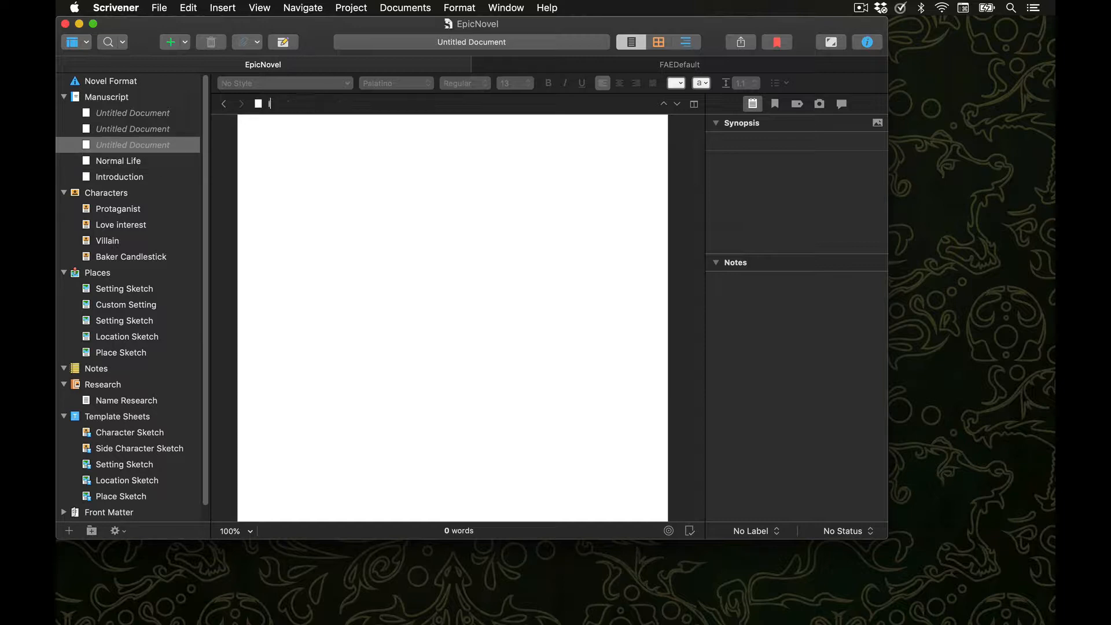
pyautogui.write('ng Incident')
# Step: Title the untitled document above Inciting Incident "Raise the Stakes" and the first Manuscript document "Climax"
pyautogui.click(175, 128)
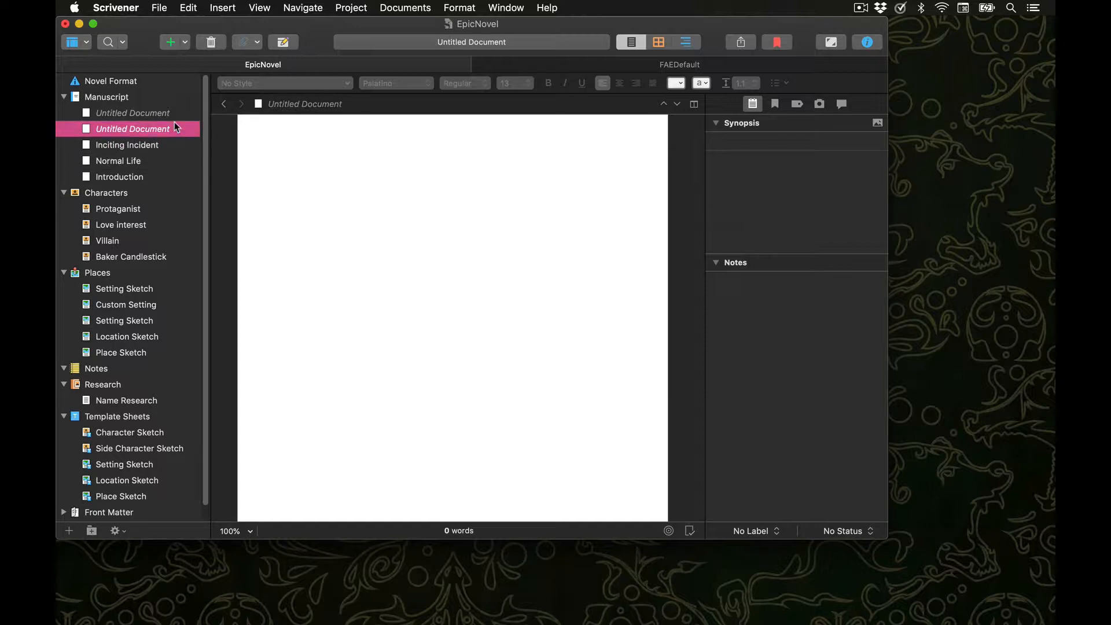
pyautogui.click(281, 108)
pyautogui.write('Raise the Stakes')
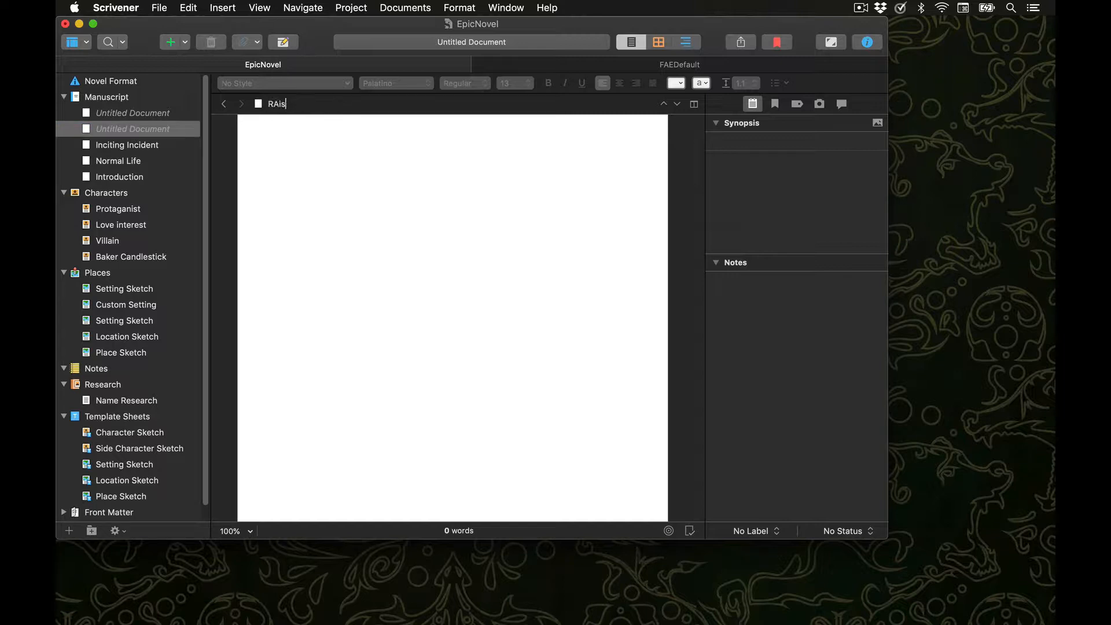
pyautogui.click(171, 112)
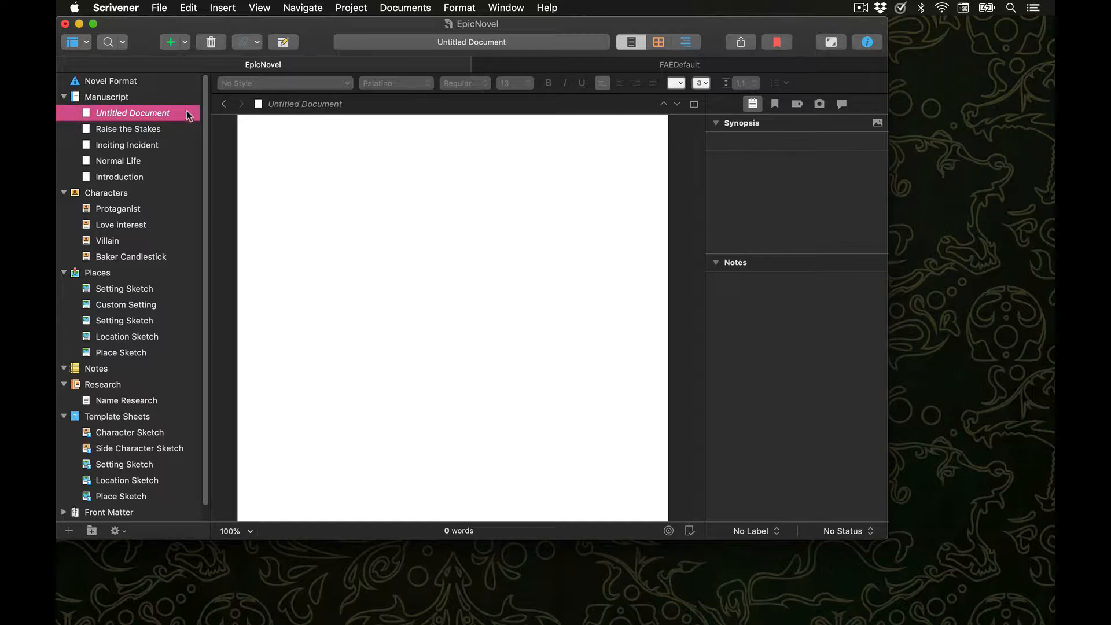
pyautogui.click(324, 107)
pyautogui.write('Climax')
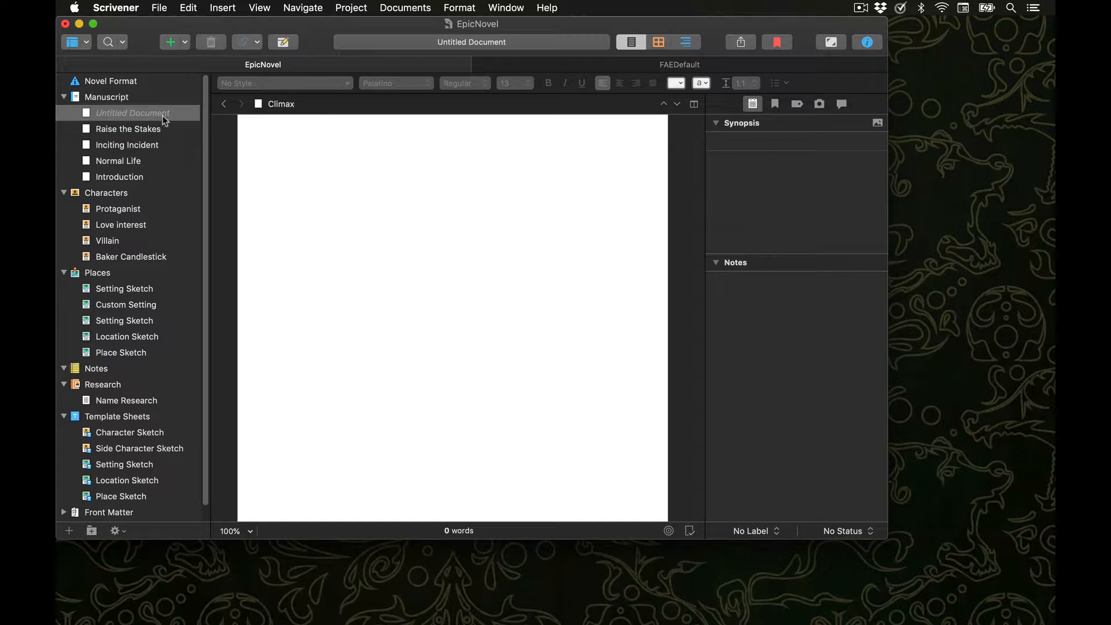
# Step: Add a new text document directly below Climax and name it Midpoint
pyautogui.click(169, 42)
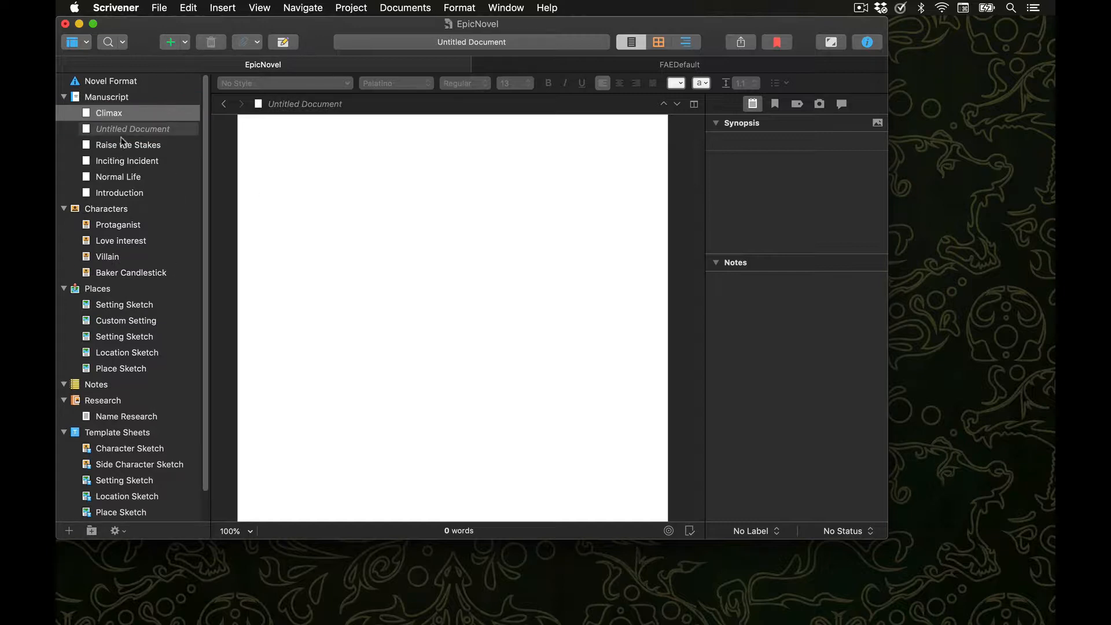
pyautogui.click(129, 128)
pyautogui.write('Midpoint')
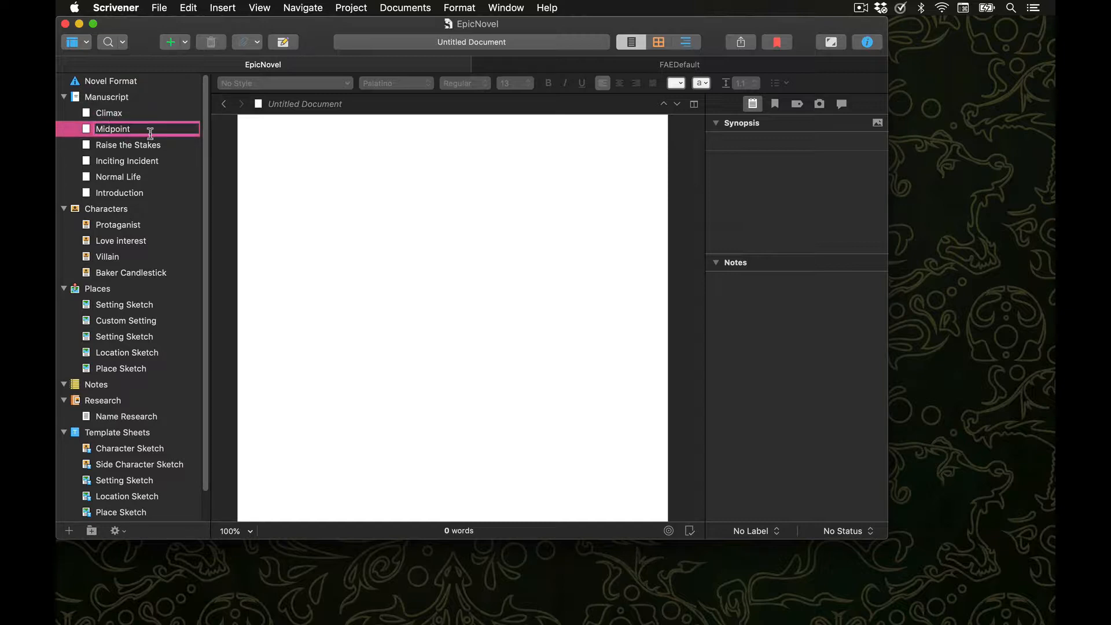
pyautogui.press('Return')
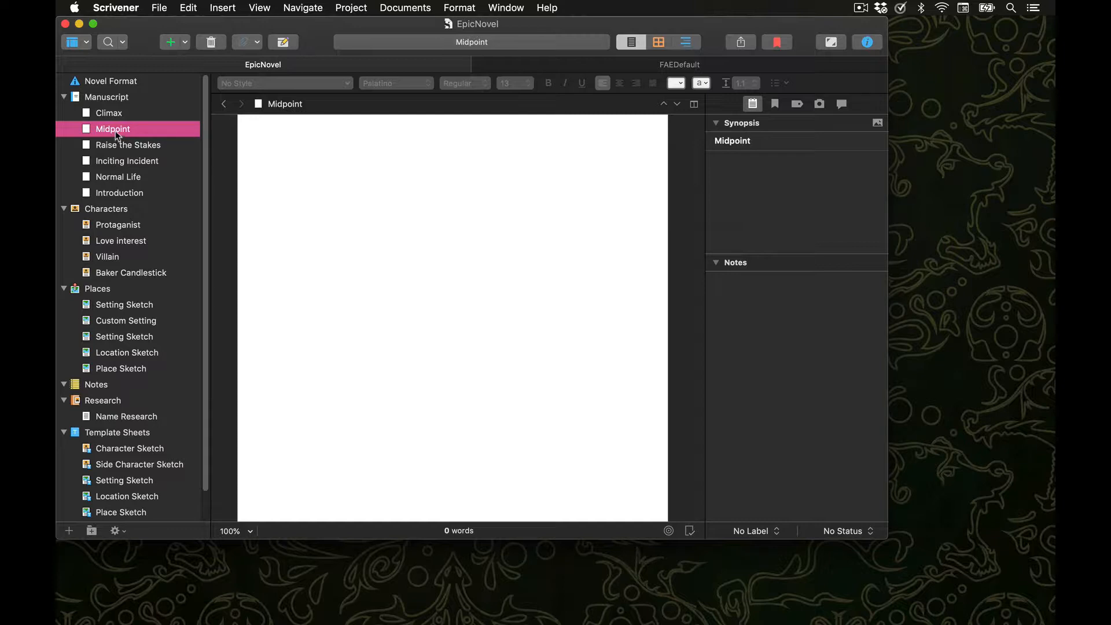
pyautogui.click(116, 129)
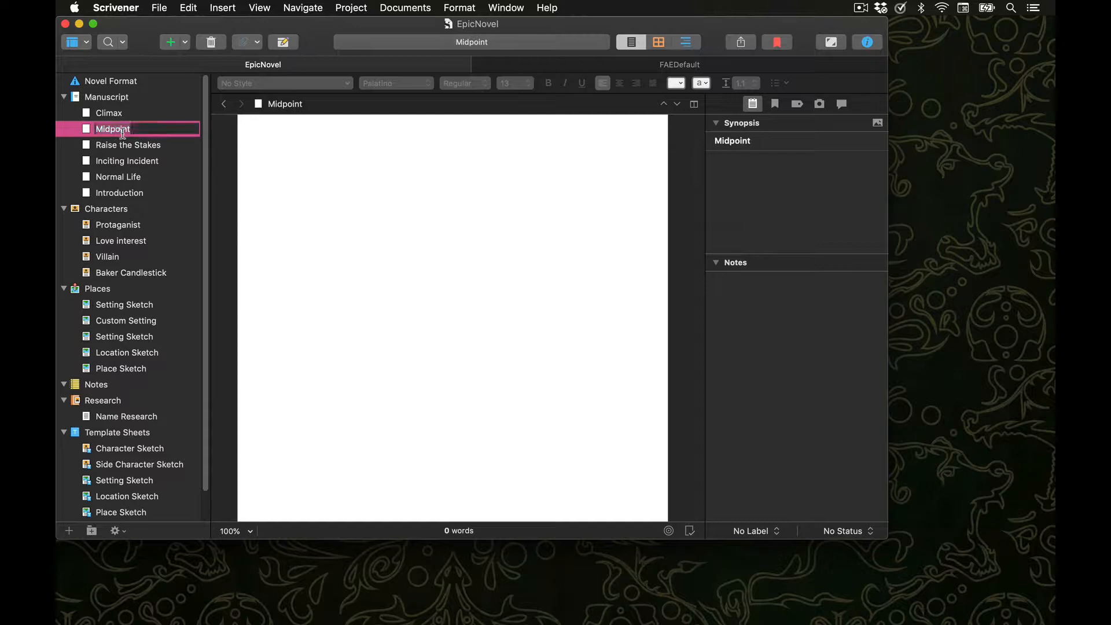
pyautogui.click(327, 106)
pyautogui.moveTo(328, 104); pyautogui.dragTo(258, 105)
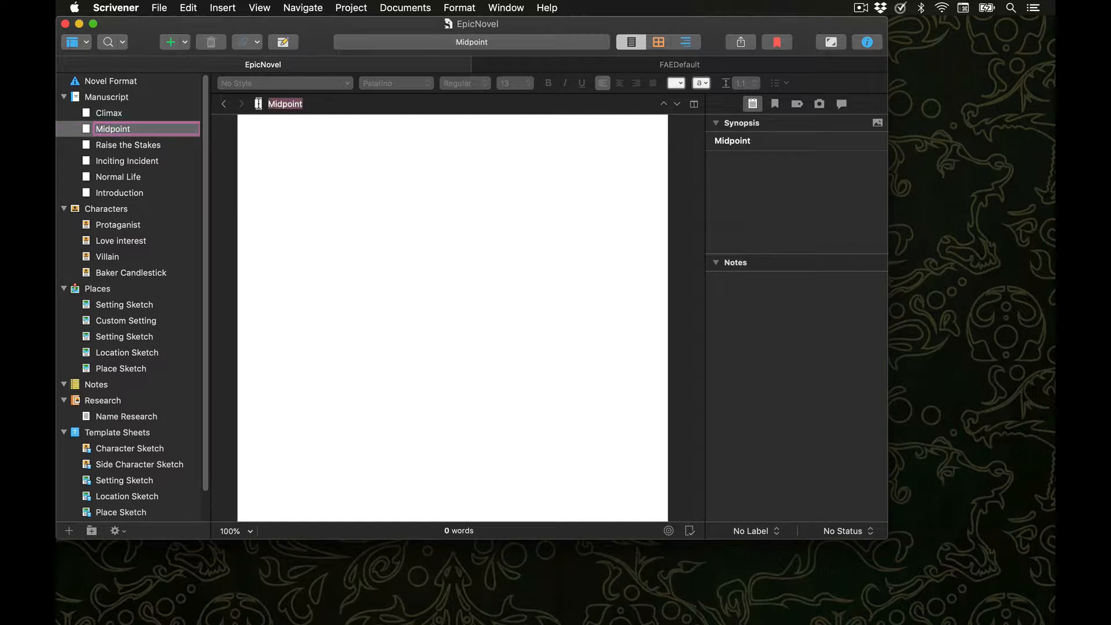
pyautogui.press('Return')
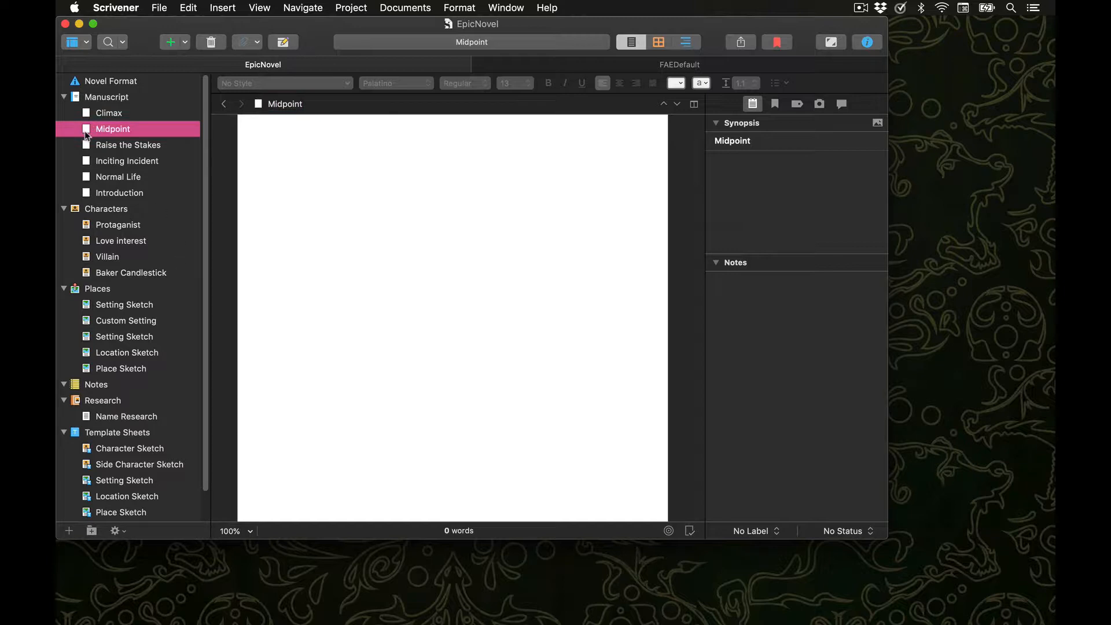
# Step: In the Normal Life document, write a greeting giving the narrator's first name, followed by "and I'm so excited you are here today."
pyautogui.click(172, 177)
pyautogui.click(417, 225)
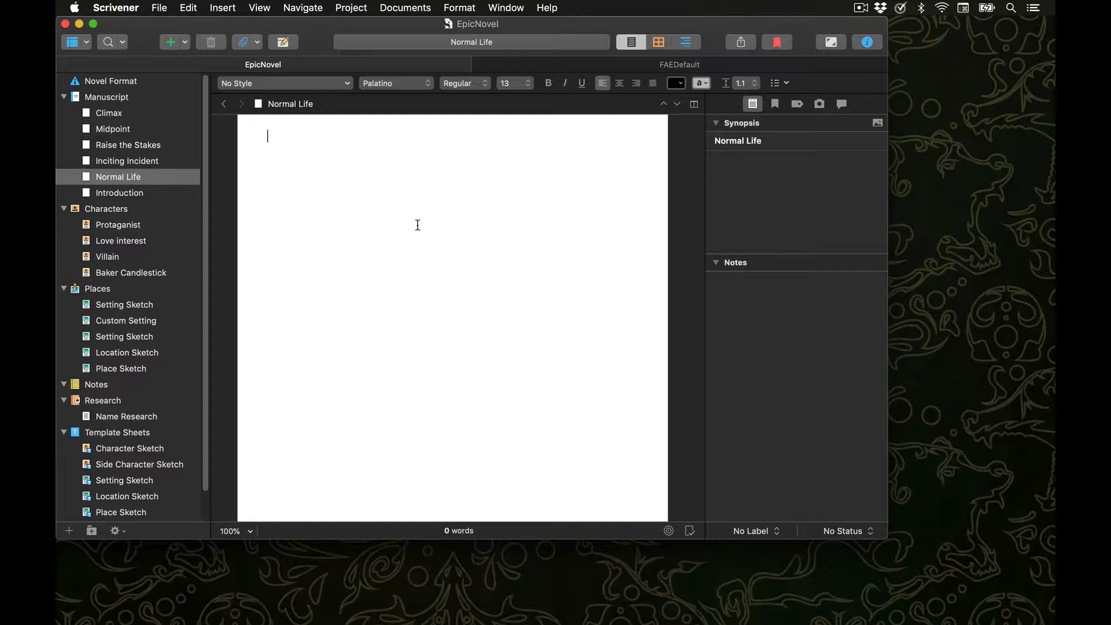
pyautogui.write("Hi, my name is Fiona and I'm so excited you a")
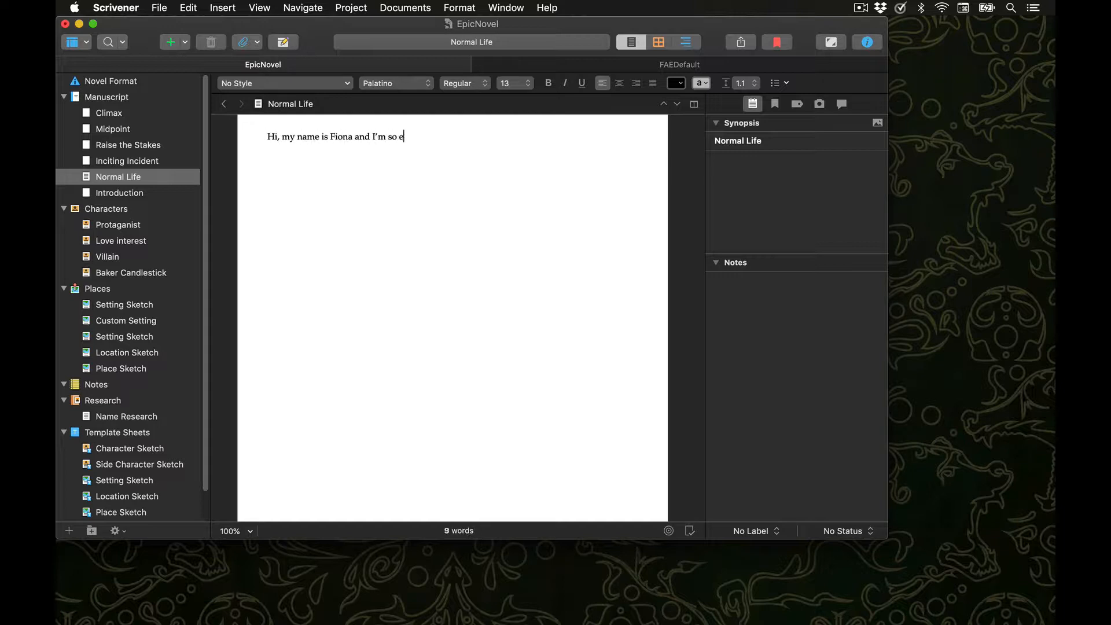
pyautogui.write('re here today.')
pyautogui.hotkey('ctrl', 'Tab')
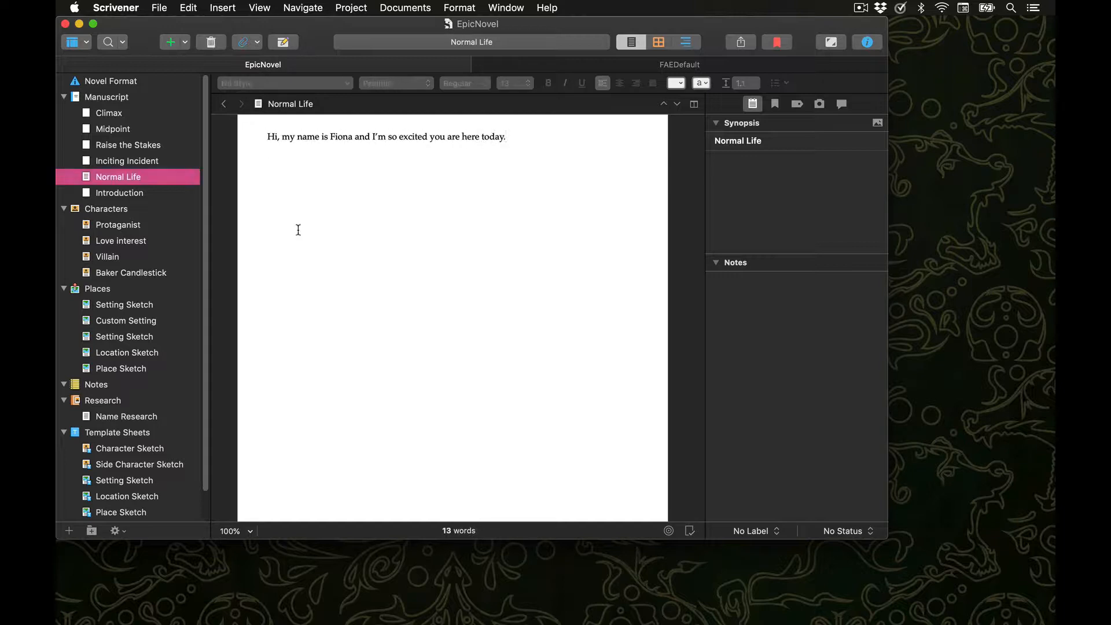
# Step: In the Raise the Stakes document, write "But wait, there's more, the puppies life was in peril."
pyautogui.click(137, 146)
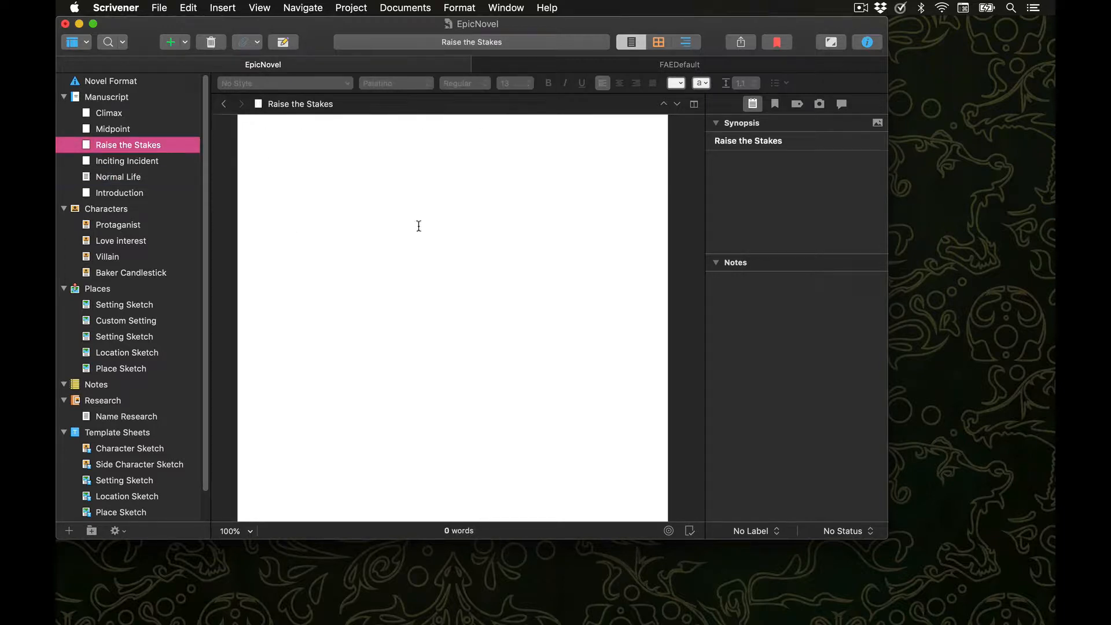
pyautogui.click(563, 315)
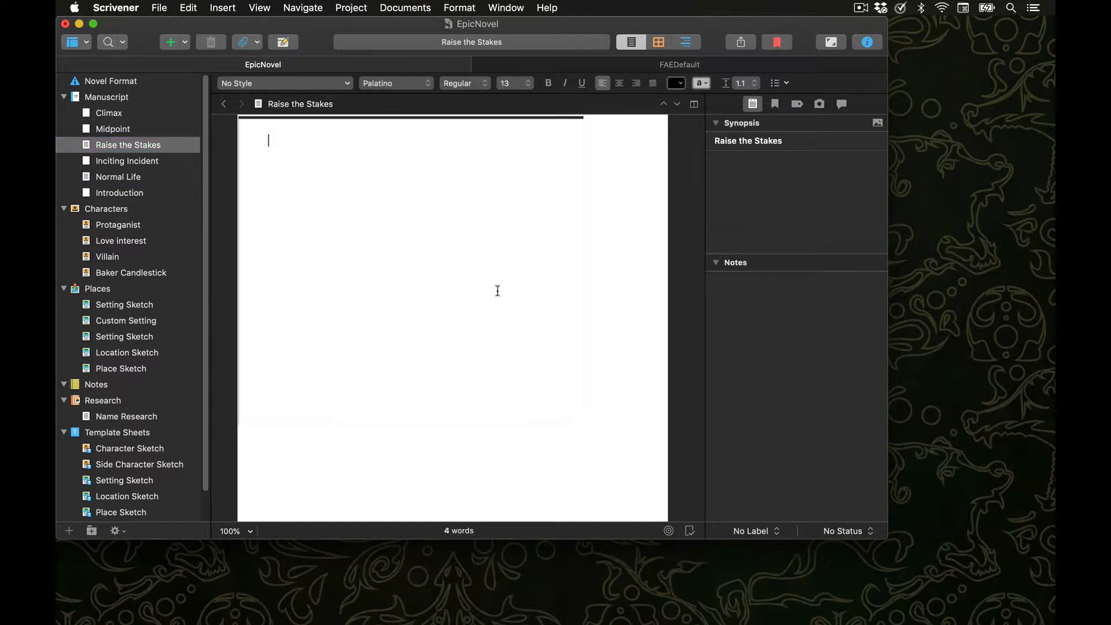
pyautogui.write("But wait, there's more, the pu")
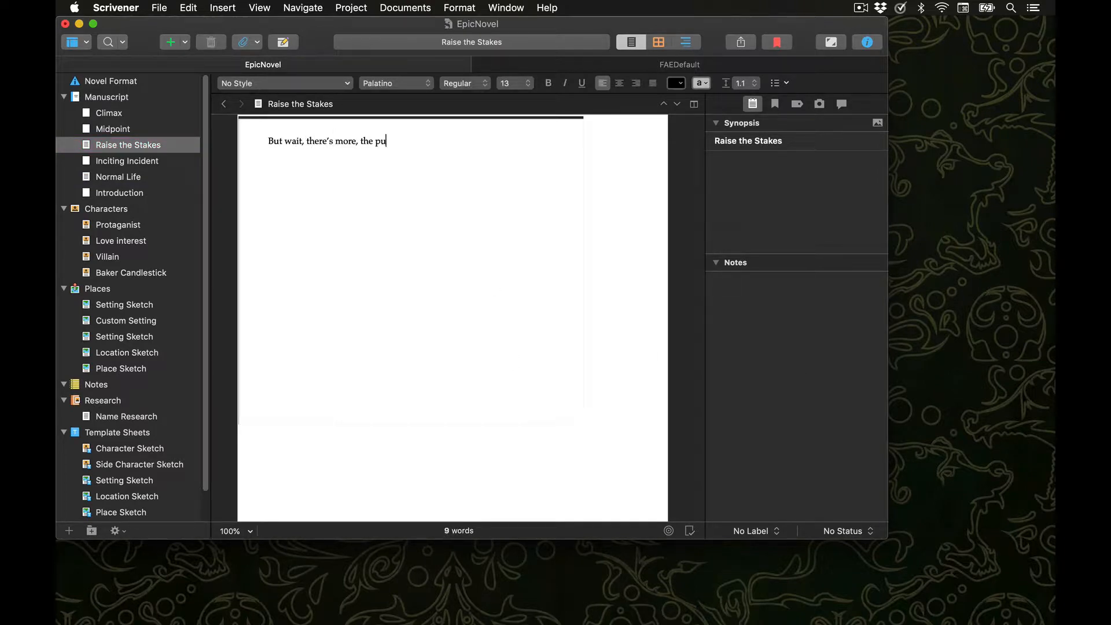
pyautogui.write("ppy's life was in peril.")
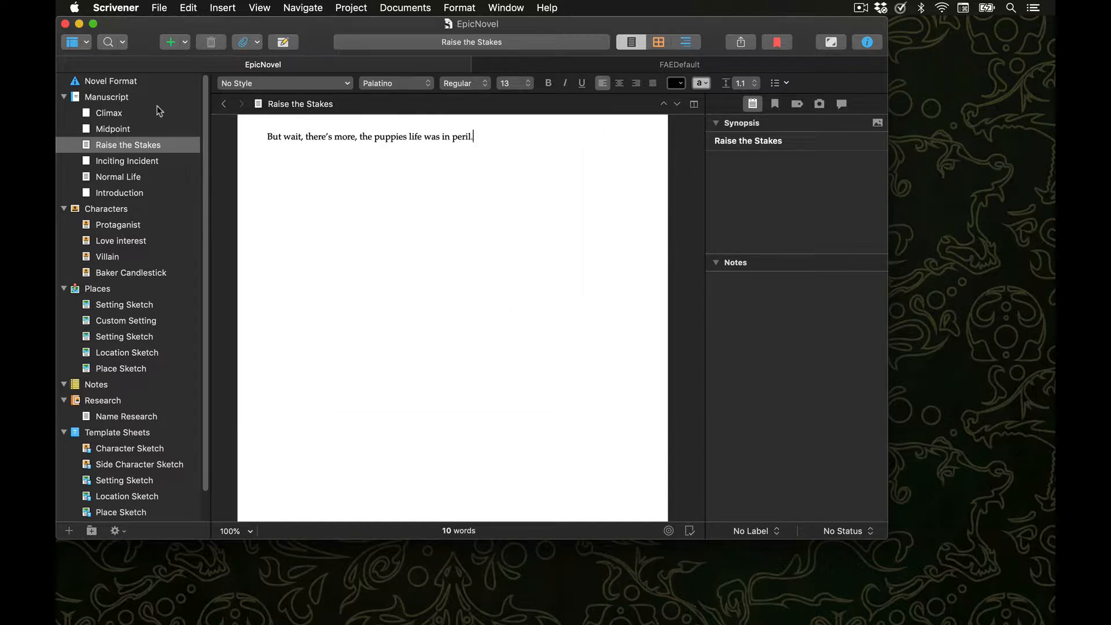
# Step: Show the Manuscript folder's documents as index cards on the corkboard
pyautogui.click(154, 99)
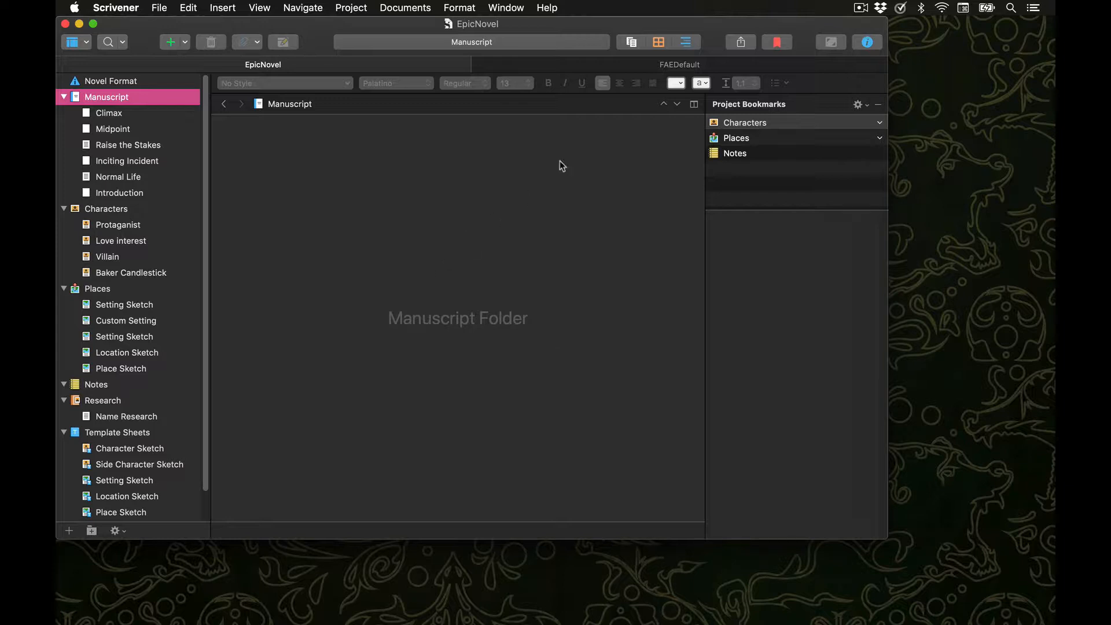
pyautogui.click(659, 43)
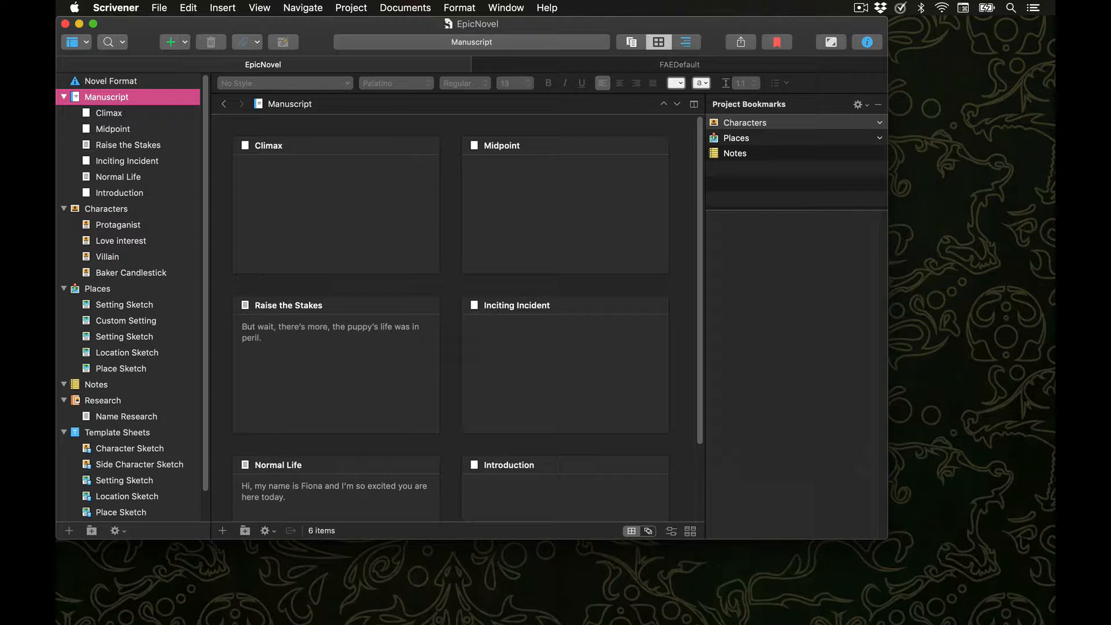
# Step: Give the Raise the Stakes card the synopsis "Raising the stakes for protagonist, something that makes the situation more dire."
pyautogui.click(335, 370)
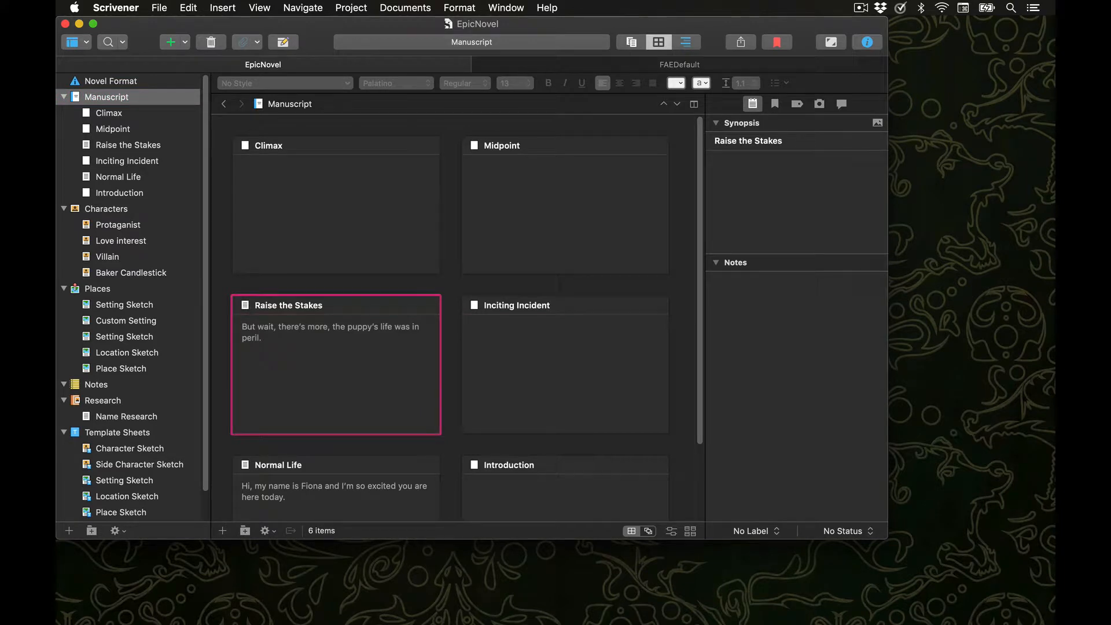
pyautogui.click(748, 174)
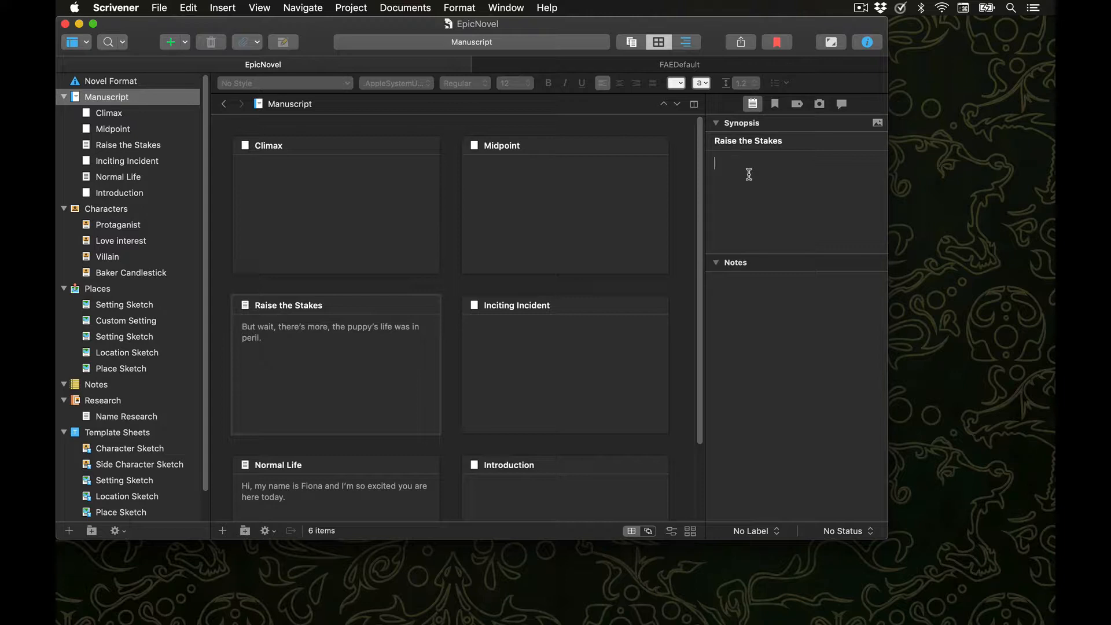
pyautogui.write('Raisi')
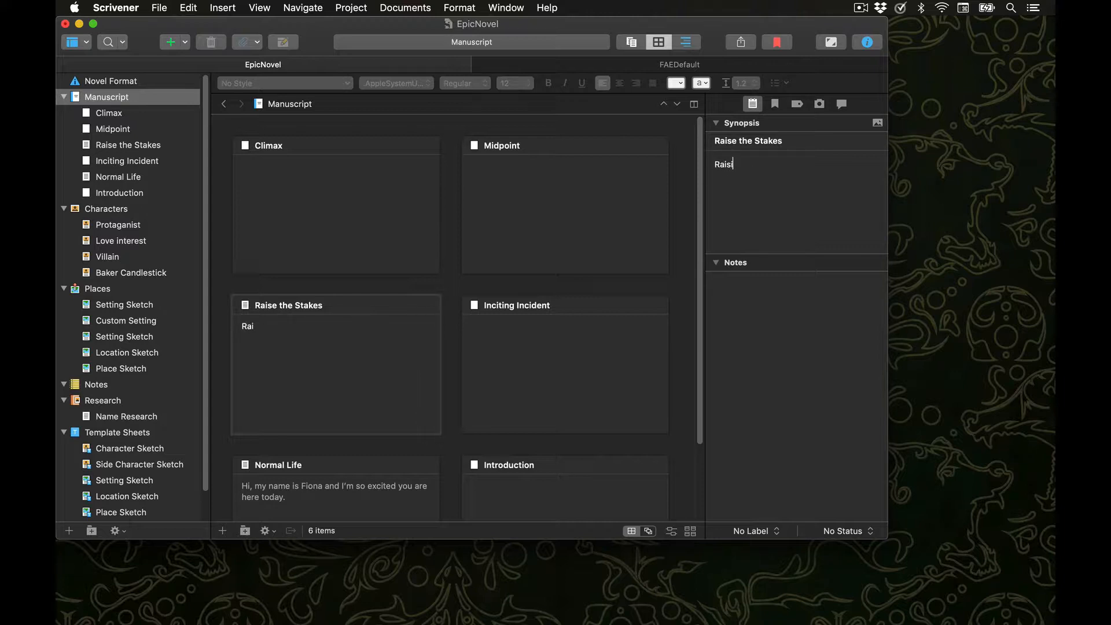
pyautogui.write('ng the stakes for po')
pyautogui.write('r')
pyautogui.press('BackSpace')
pyautogui.press('BackSpace')
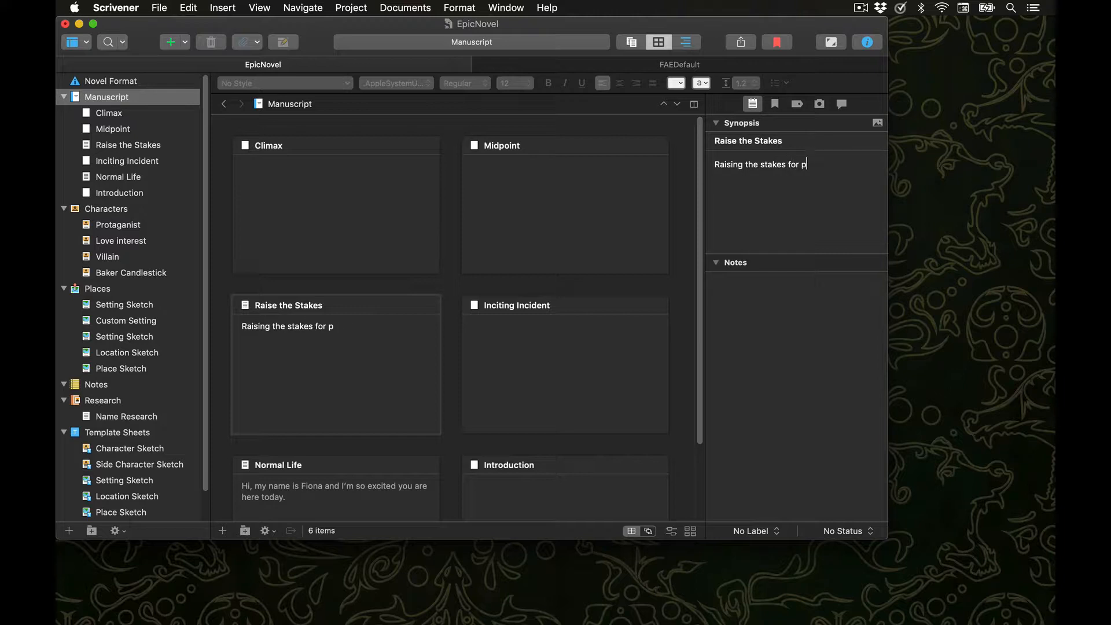
pyautogui.write('rotagonist, something')
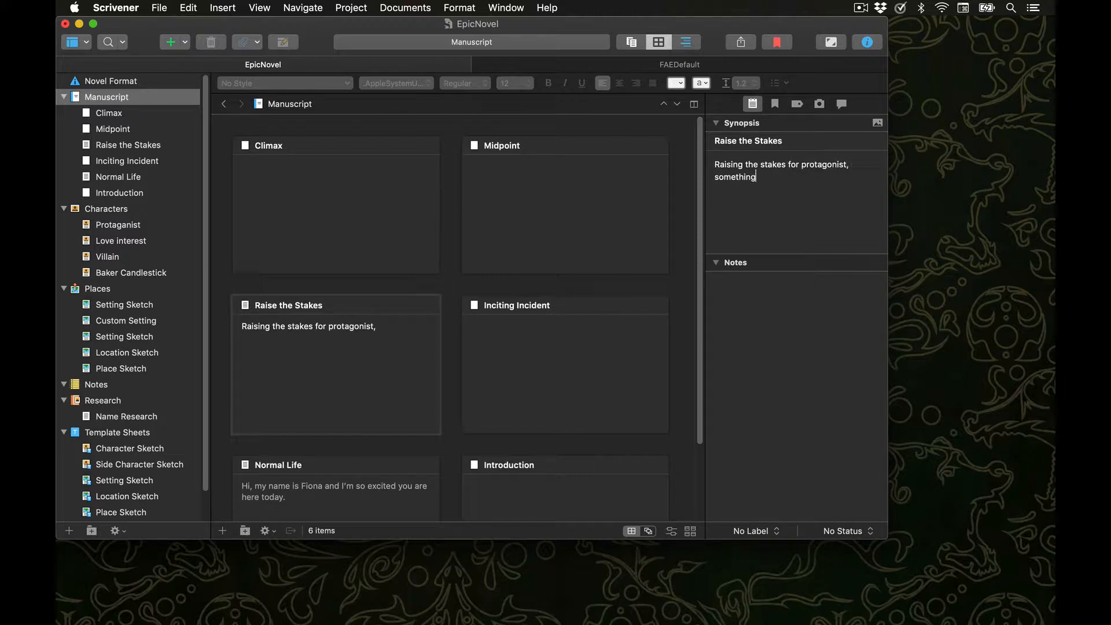
pyautogui.write(' that makes th')
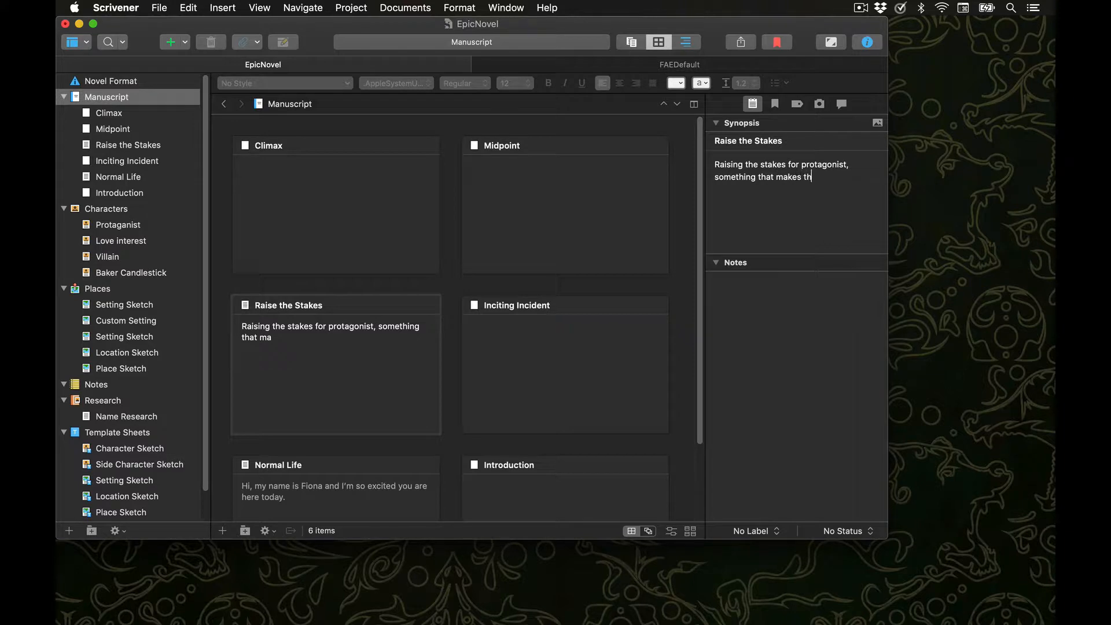
pyautogui.write('e situation more dire.')
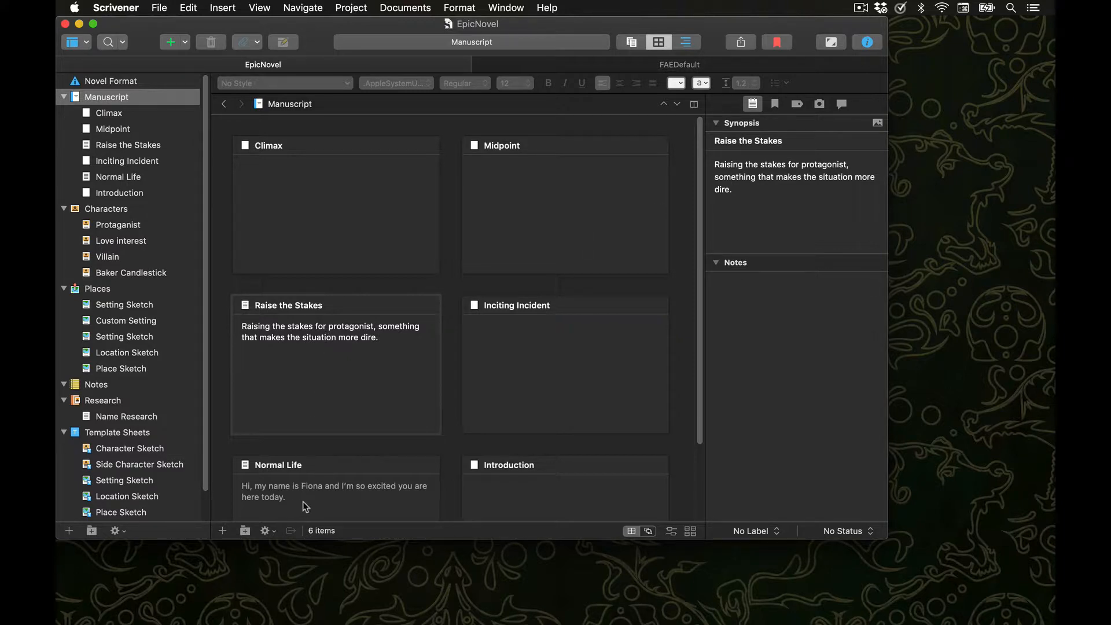
# Step: Check the text of the Raise the Stakes document and return to the Manuscript corkboard
pyautogui.click(311, 379)
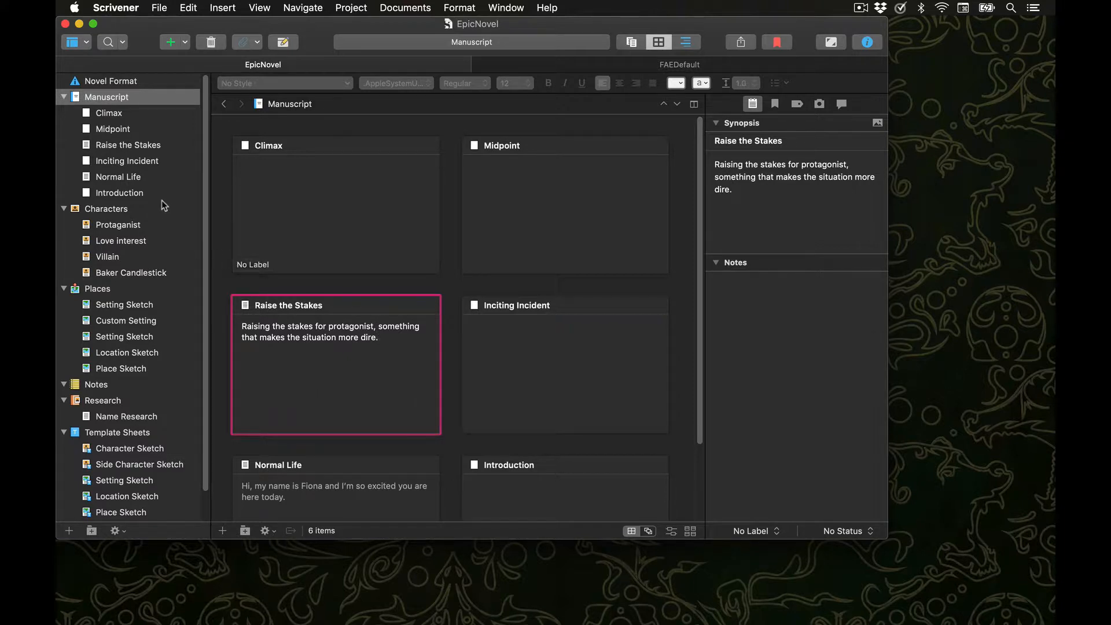
pyautogui.click(160, 146)
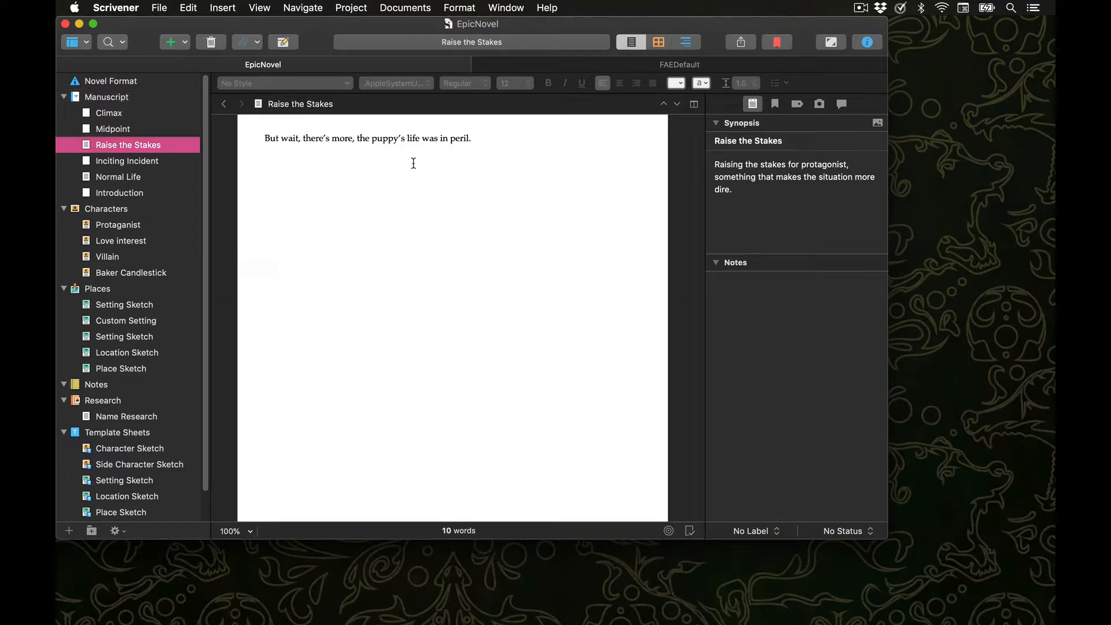
pyautogui.click(161, 99)
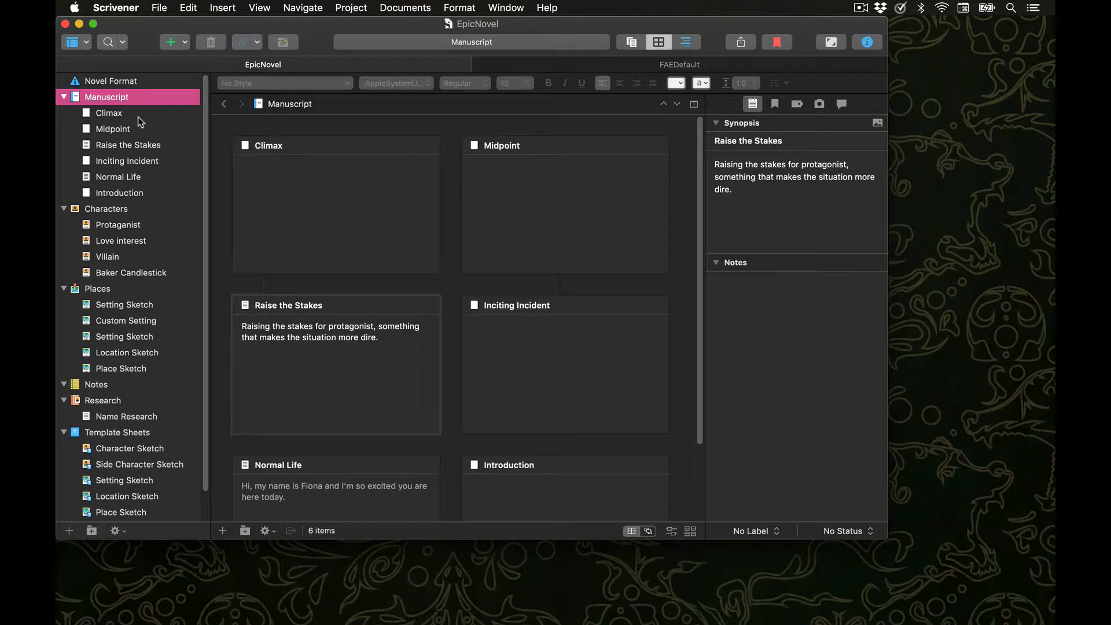
# Step: Switch the Manuscript corkboard to freeform and scatter the Normal Life, Midpoint, Introduction and Raise the Stakes cards
pyautogui.click(648, 531)
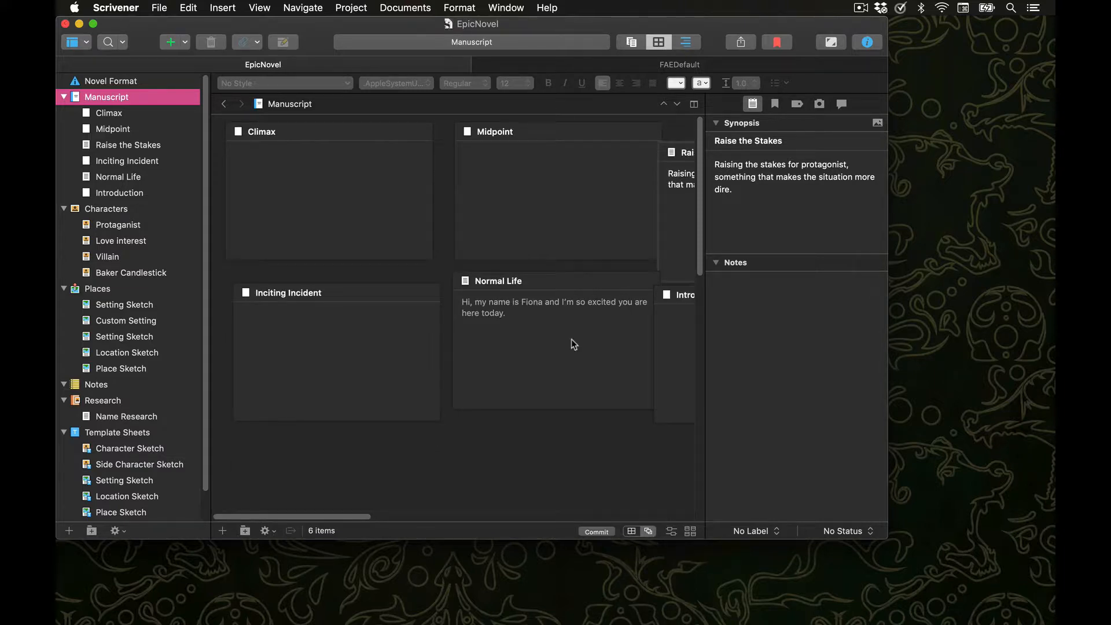
pyautogui.moveTo(571, 339); pyautogui.dragTo(381, 289)
pyautogui.moveTo(491, 183); pyautogui.dragTo(492, 372)
pyautogui.moveTo(668, 300); pyautogui.dragTo(426, 163)
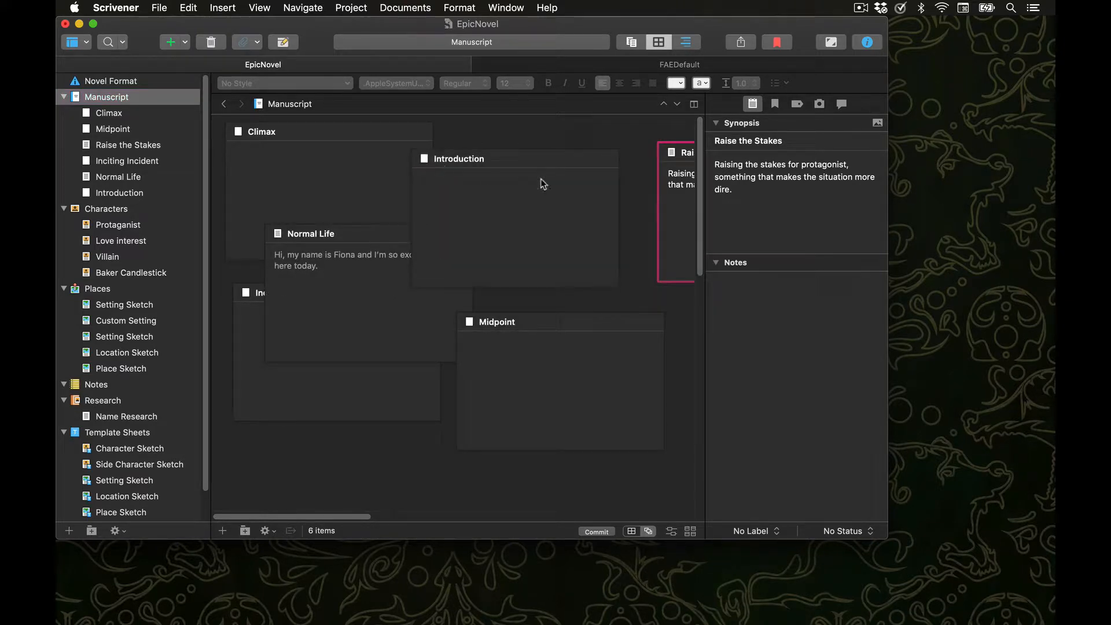
pyautogui.moveTo(681, 178); pyautogui.dragTo(300, 366)
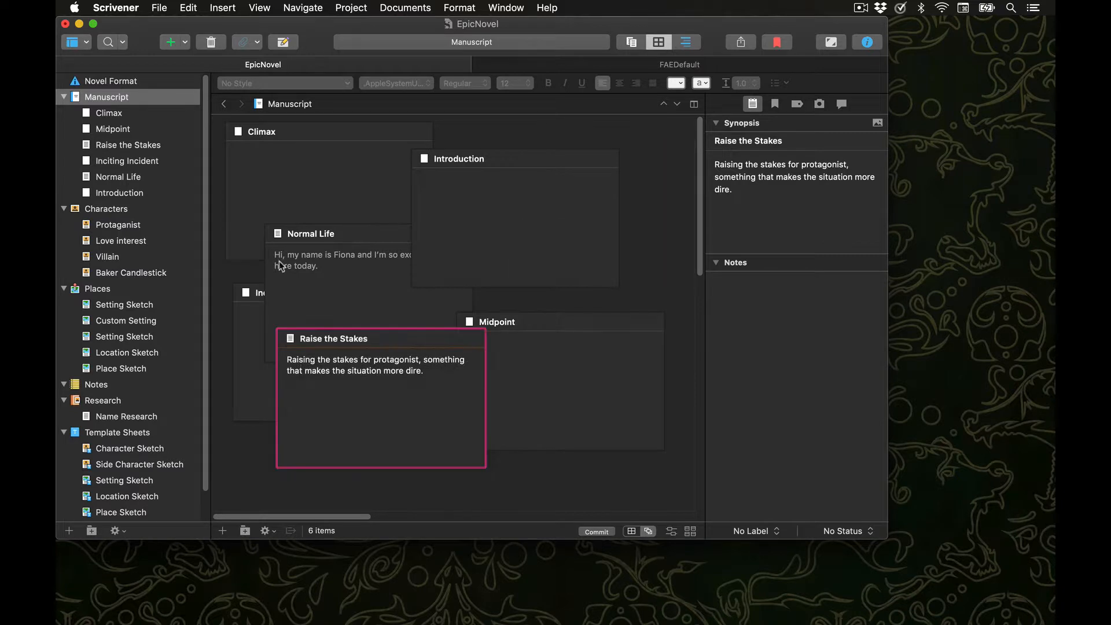
# Step: Rearrange the freeform cards with Introduction first, Normal Life beside it, Climax and Raise the Stakes to the right, and Midpoint above Inciting Incident
pyautogui.moveTo(282, 266); pyautogui.dragTo(525, 321)
pyautogui.moveTo(494, 198); pyautogui.dragTo(308, 174)
pyautogui.moveTo(307, 131); pyautogui.dragTo(571, 171)
pyautogui.moveTo(560, 349); pyautogui.dragTo(324, 249)
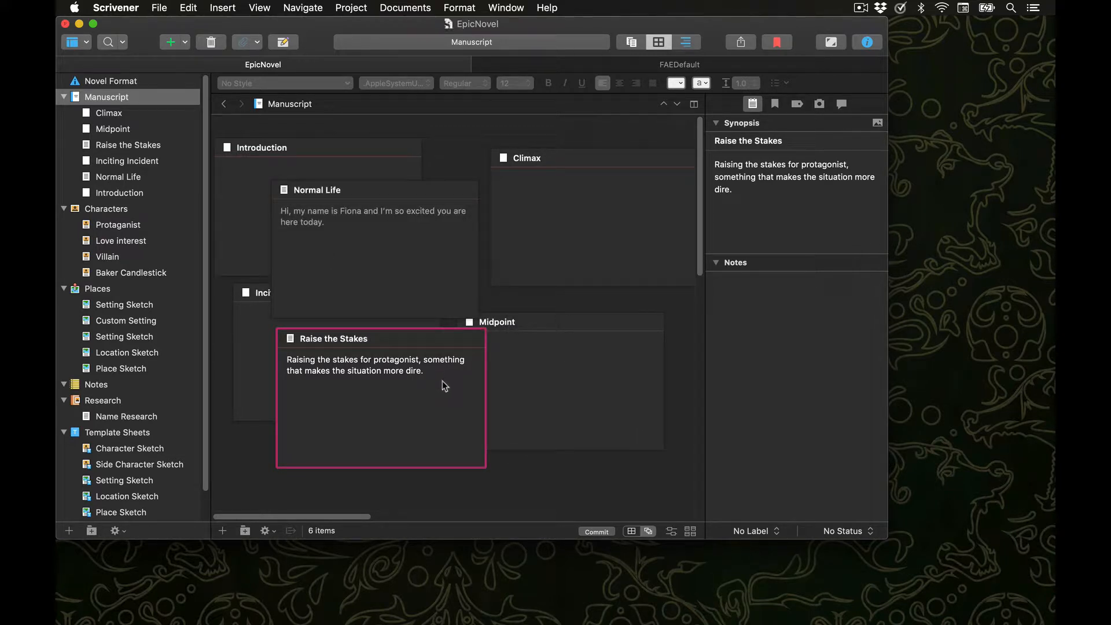
pyautogui.moveTo(442, 380); pyautogui.dragTo(594, 252)
pyautogui.moveTo(553, 415); pyautogui.dragTo(449, 371)
pyautogui.moveTo(351, 366); pyautogui.dragTo(347, 305)
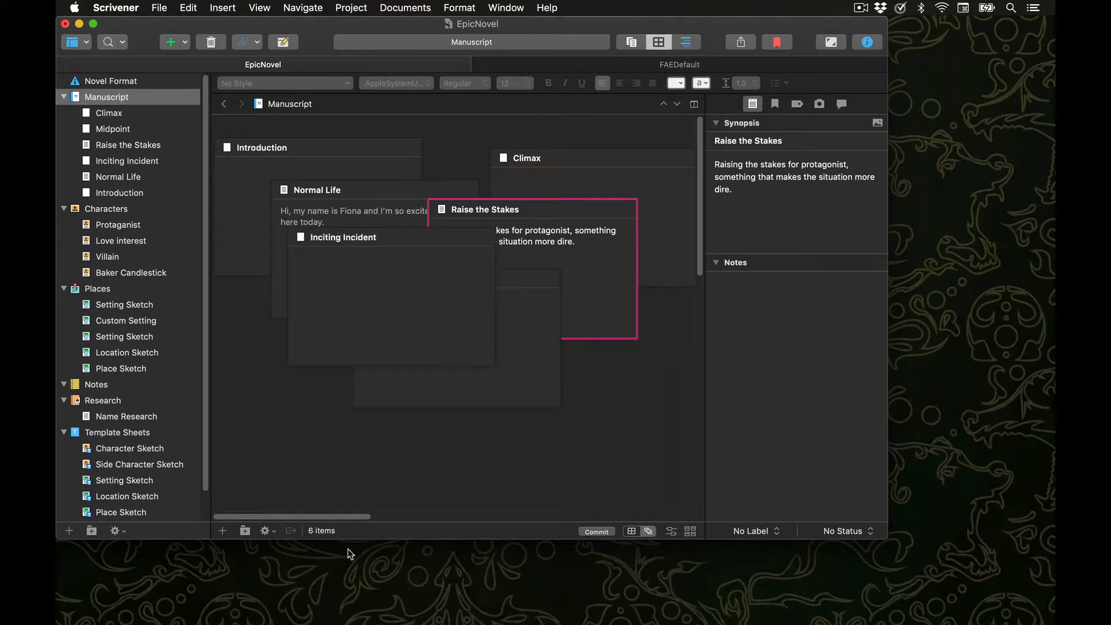
pyautogui.moveTo(382, 341); pyautogui.dragTo(380, 417)
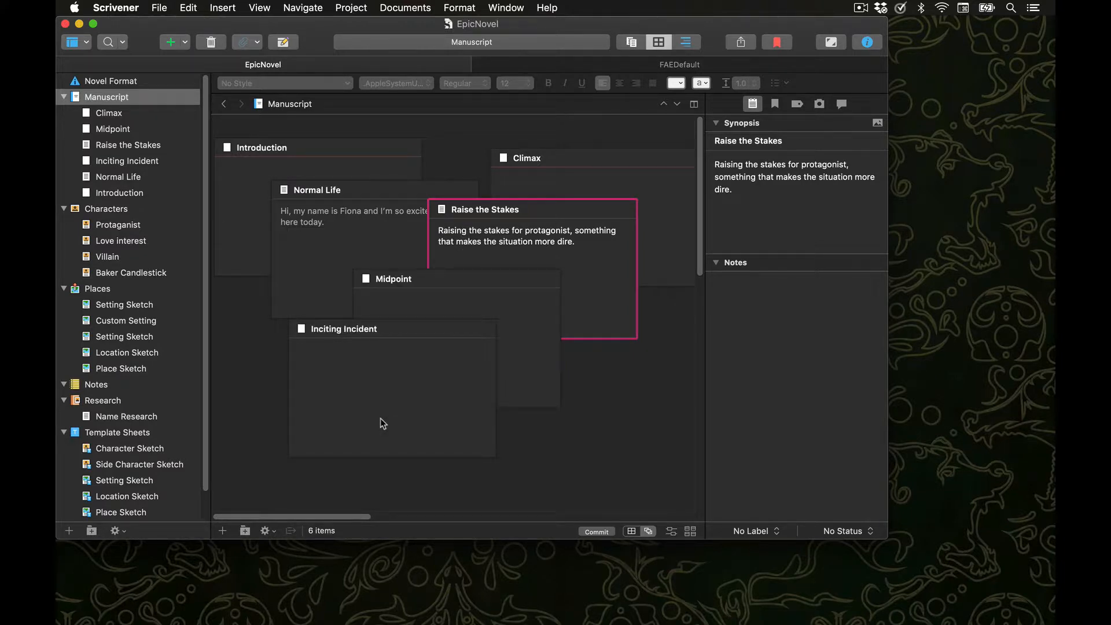
# Step: Commit the freeform card order to the binder, starting at Top and ordering Left to Right, and return the corkboard to the grid
pyautogui.click(596, 531)
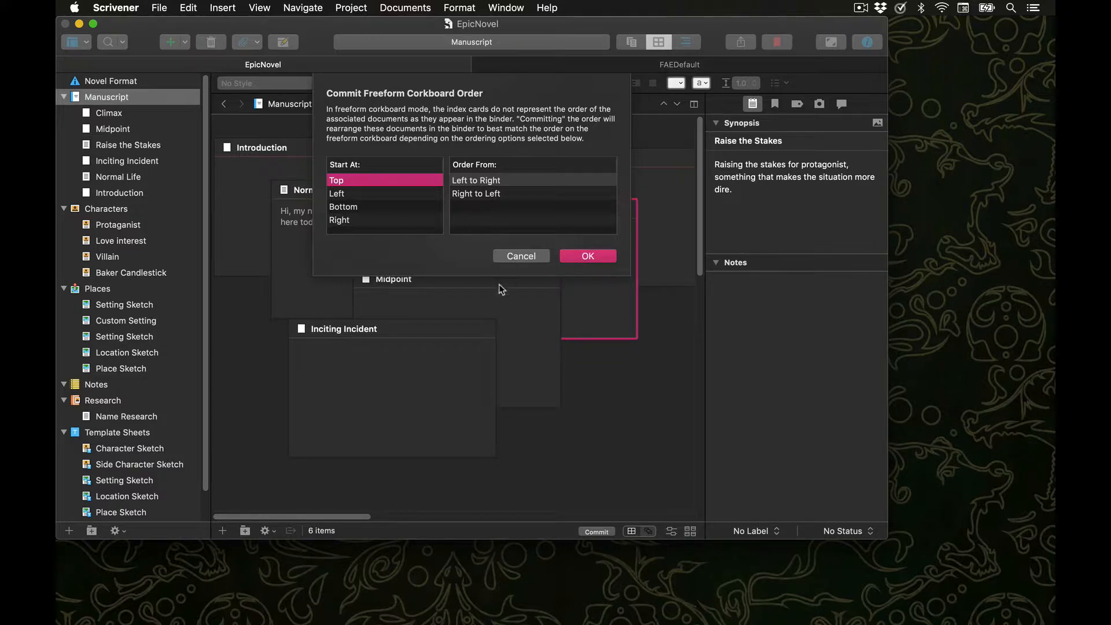
pyautogui.click(587, 255)
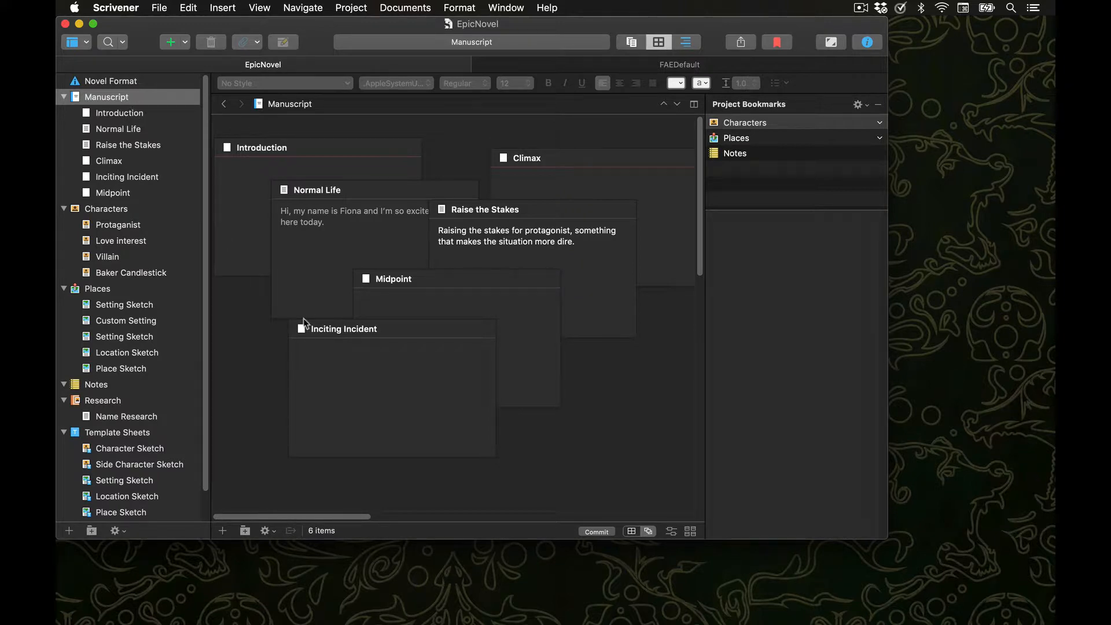
pyautogui.click(632, 530)
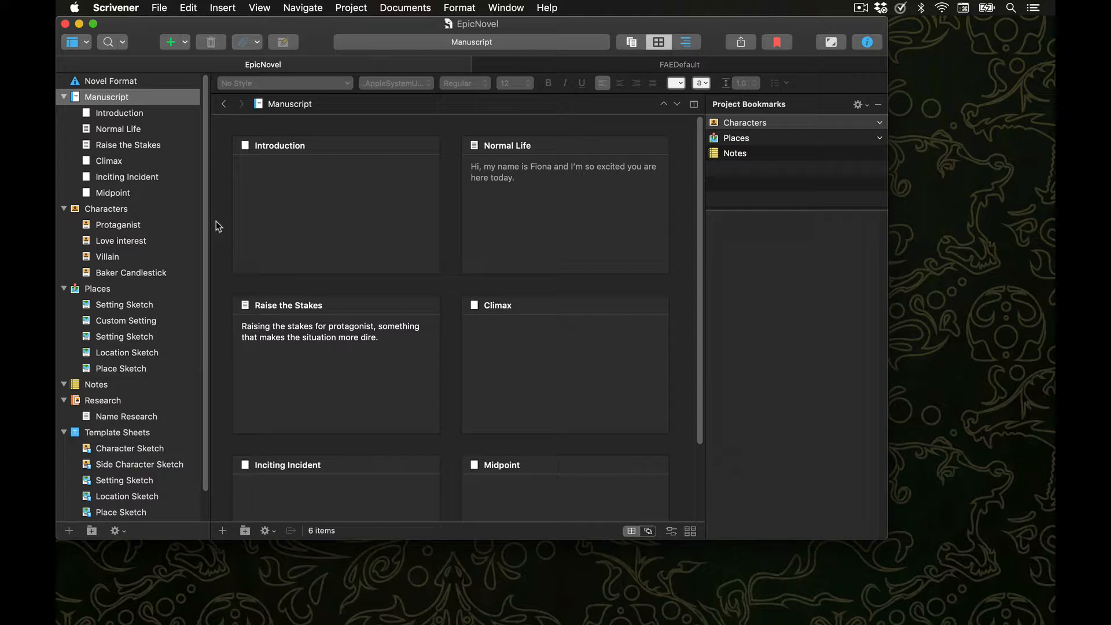
pyautogui.scroll(-2, 383, 262)
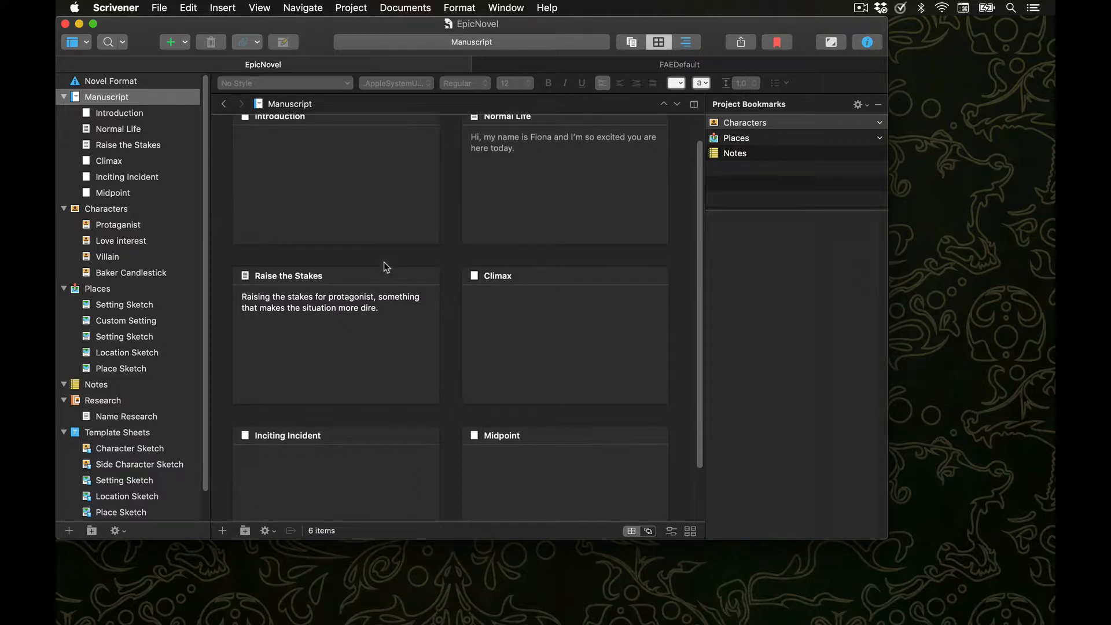
pyautogui.scroll(-2, 384, 262)
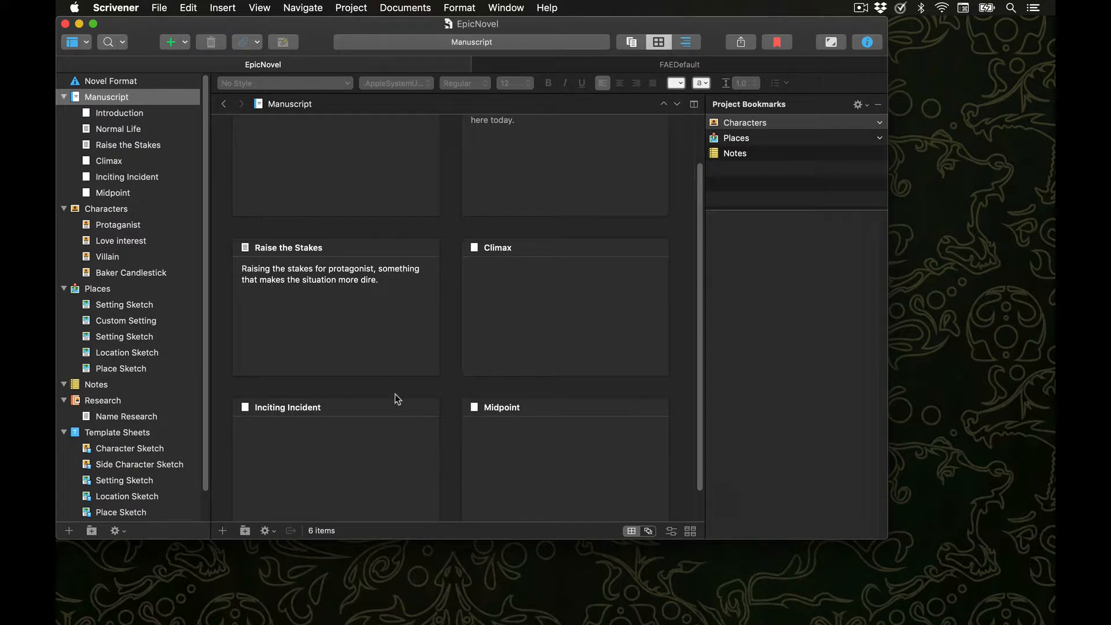
pyautogui.scroll(3, 398, 392)
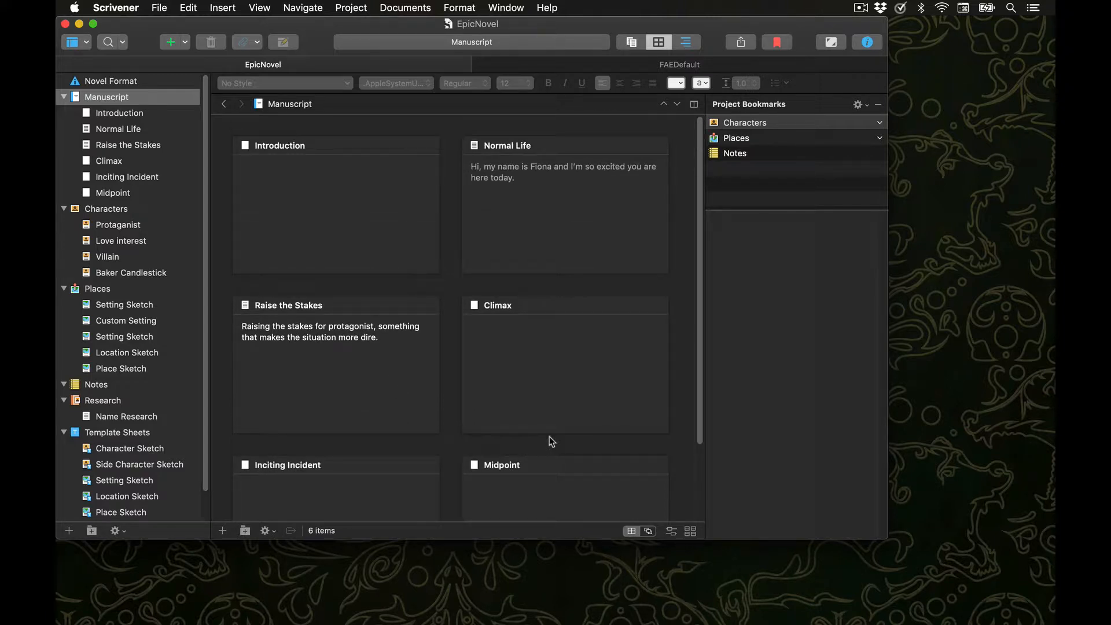
# Step: Reduce the size of the index cards on the Manuscript corkboard slightly
pyautogui.click(691, 530)
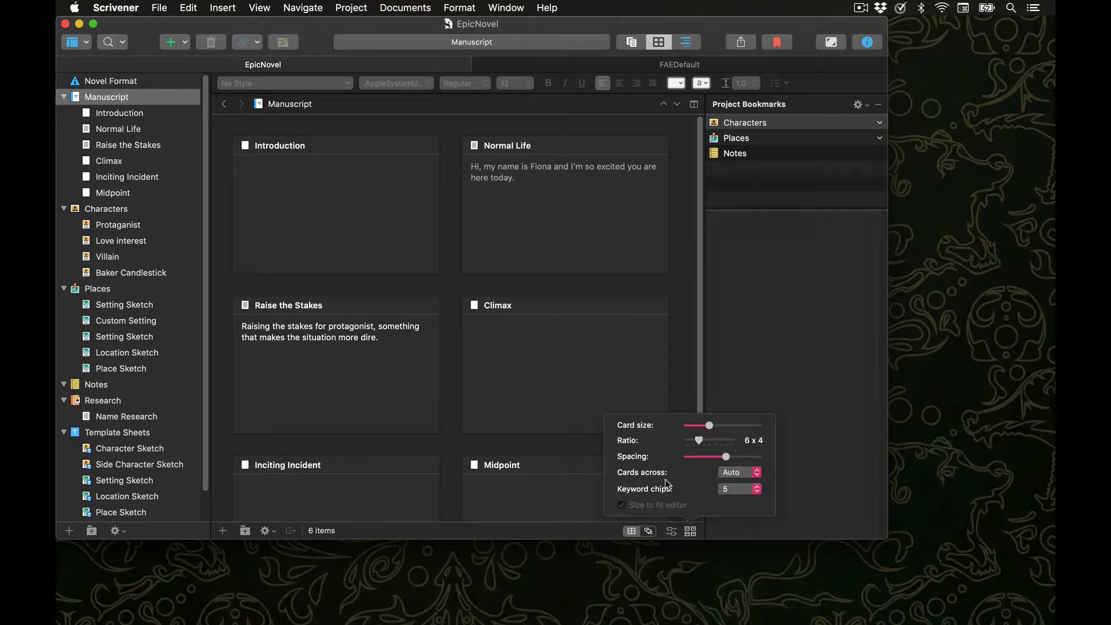
pyautogui.moveTo(708, 426)
pyautogui.mouseDown()
pyautogui.moveTo(696, 437)
pyautogui.moveTo(718, 455)
pyautogui.moveTo(701, 456)
pyautogui.moveTo(723, 456)
pyautogui.moveTo(699, 441)
pyautogui.moveTo(713, 424)
pyautogui.moveTo(702, 427)
pyautogui.mouseUp()
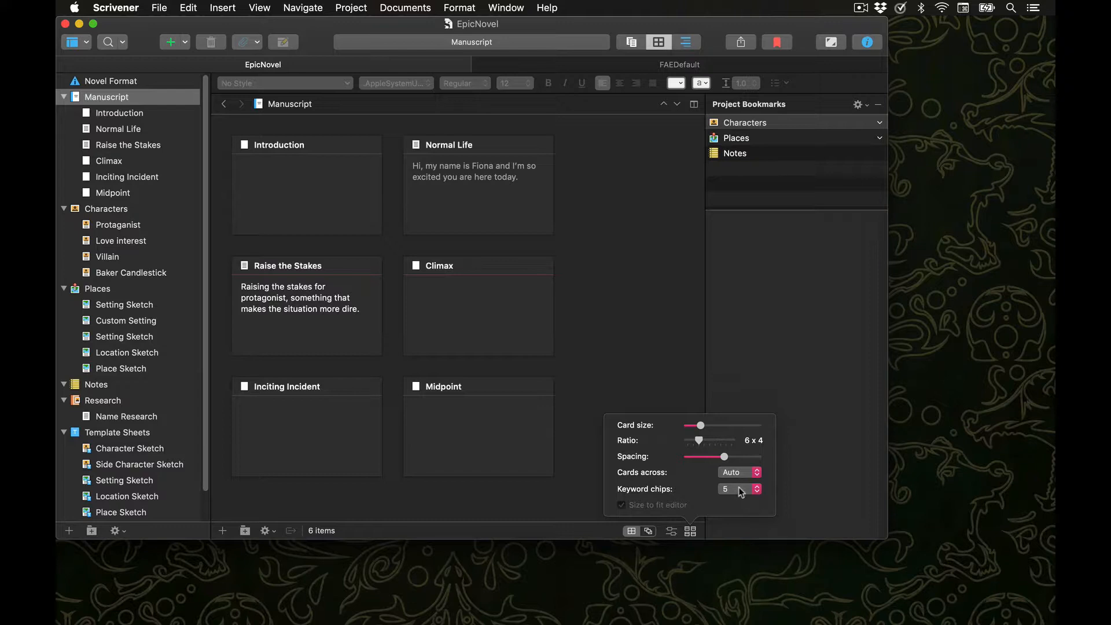
pyautogui.click(695, 531)
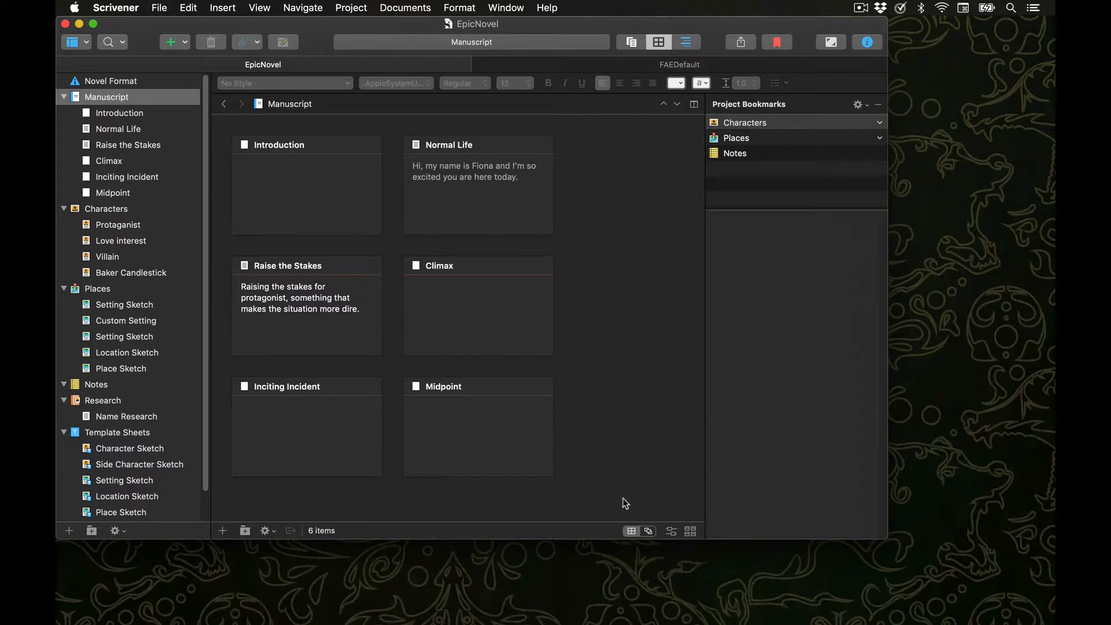
# Step: Arrange the corkboard by label, placing Normal Life on the red line and Raise the Stakes after it on the orange line
pyautogui.click(668, 532)
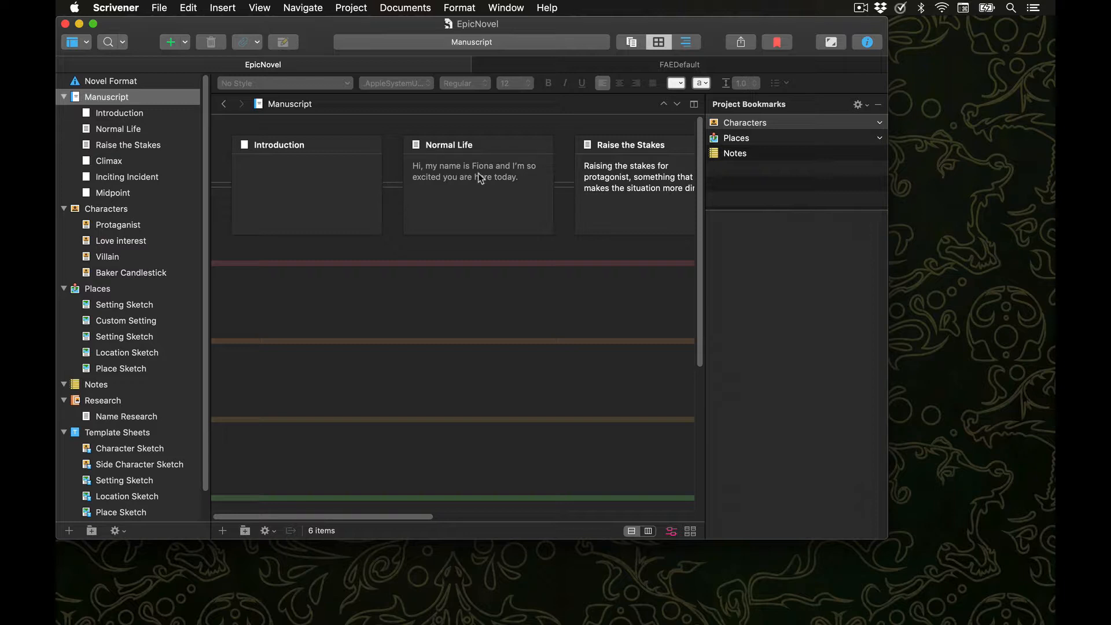
pyautogui.moveTo(478, 172); pyautogui.dragTo(442, 257)
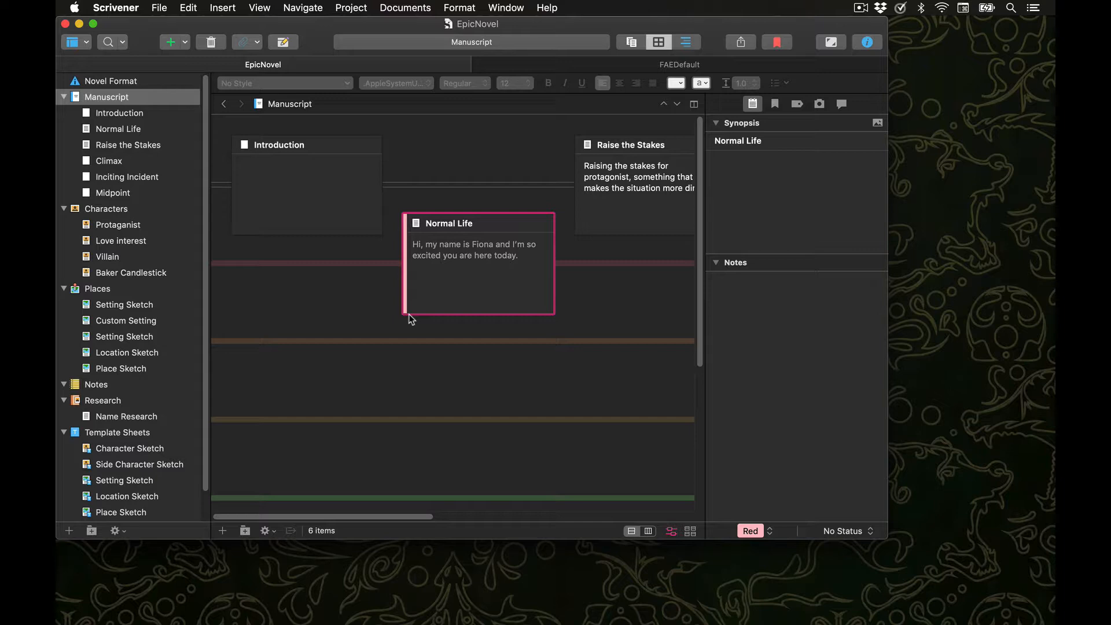
pyautogui.moveTo(636, 173); pyautogui.dragTo(373, 337)
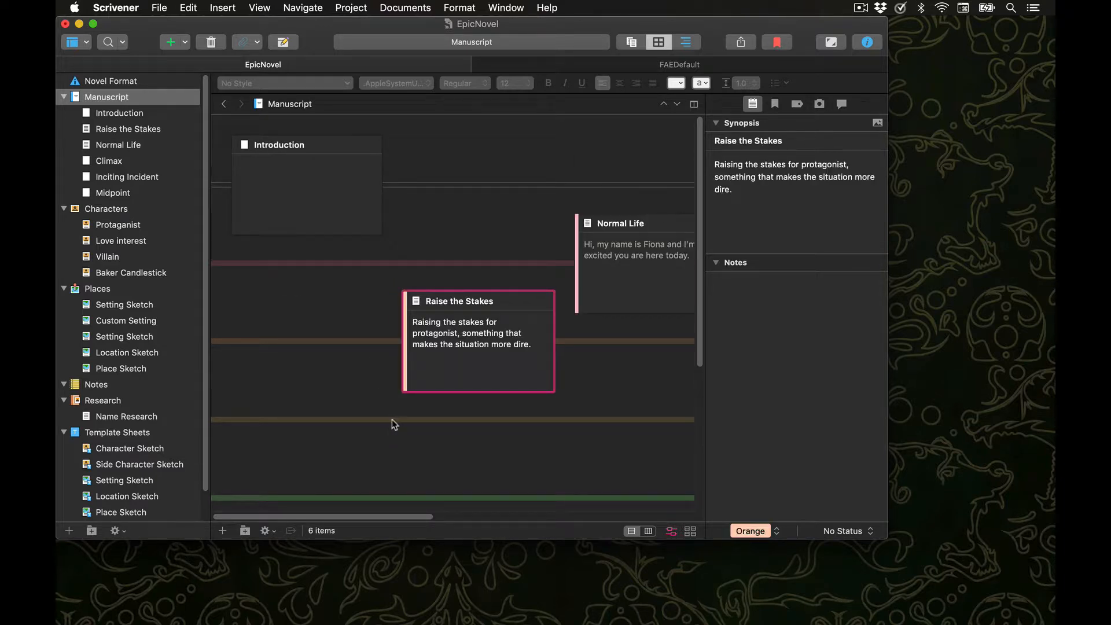
pyautogui.moveTo(613, 258); pyautogui.dragTo(408, 261)
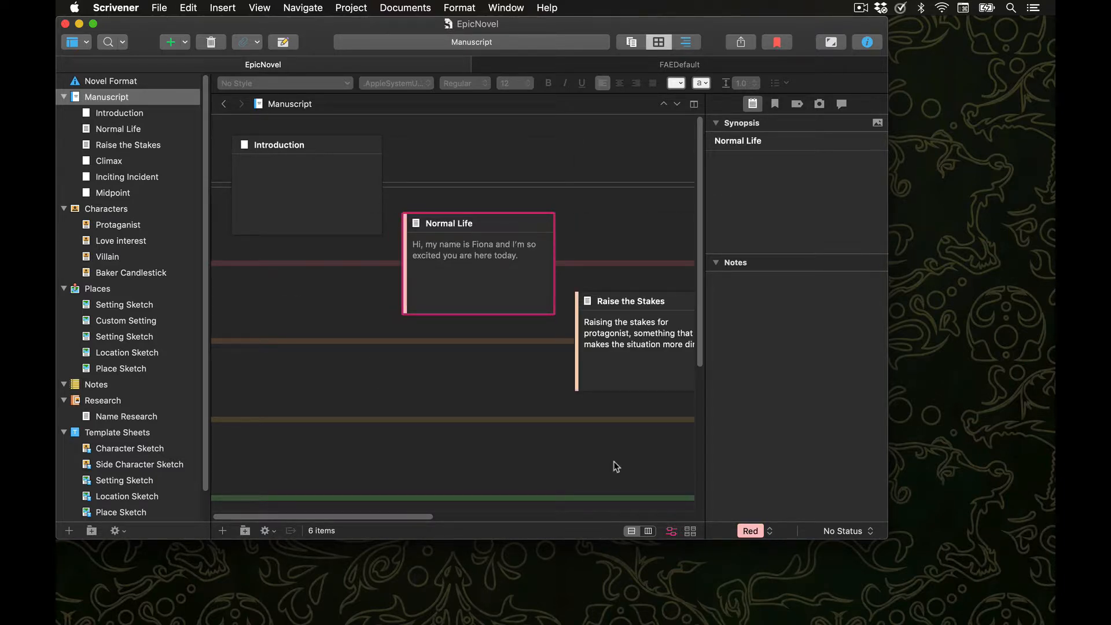
# Step: Preview the label lines in vertical orientation and return them to horizontal
pyautogui.click(648, 530)
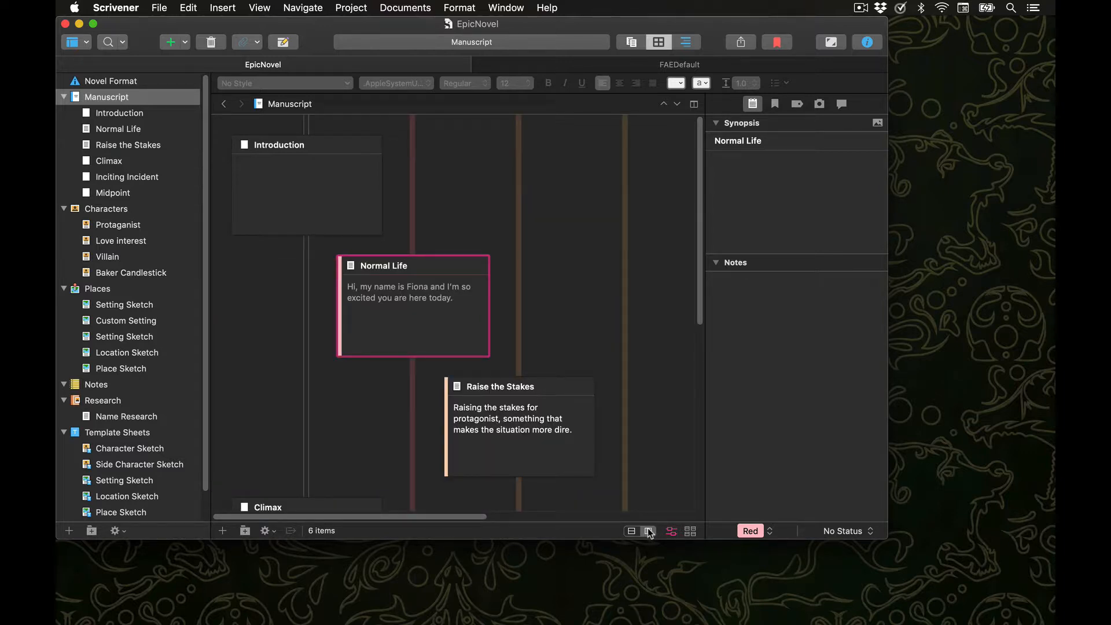
pyautogui.click(631, 531)
# Step: Move Normal Life and Raise the Stakes back to the no-label line and return the Manuscript corkboard to the grid arrangement
pyautogui.moveTo(432, 268); pyautogui.dragTo(419, 180)
pyautogui.moveTo(622, 333); pyautogui.dragTo(607, 176)
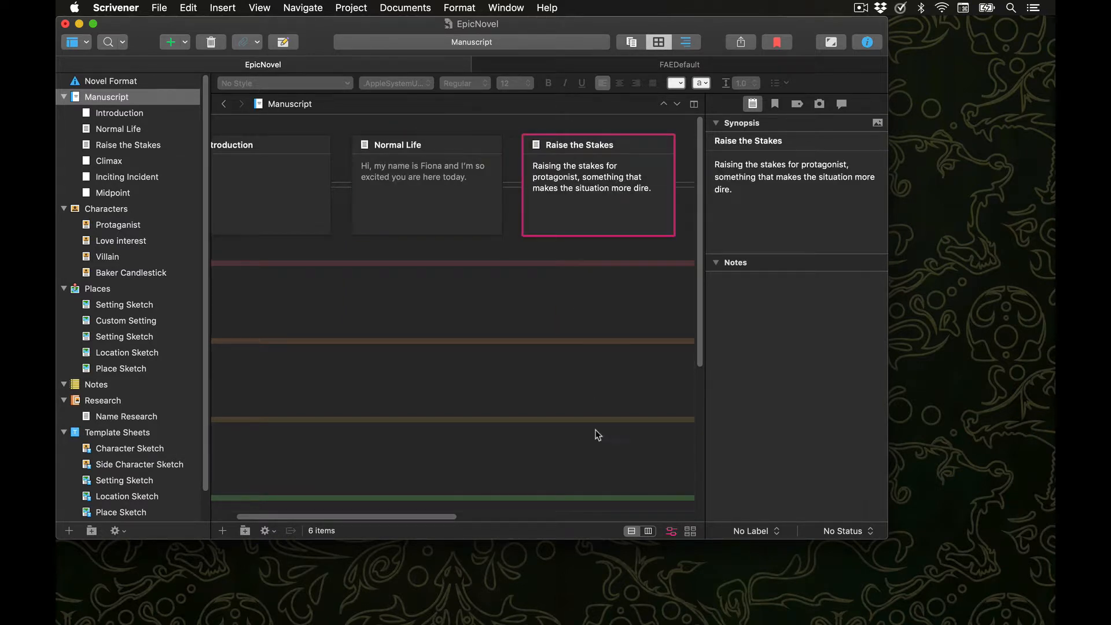
pyautogui.click(675, 530)
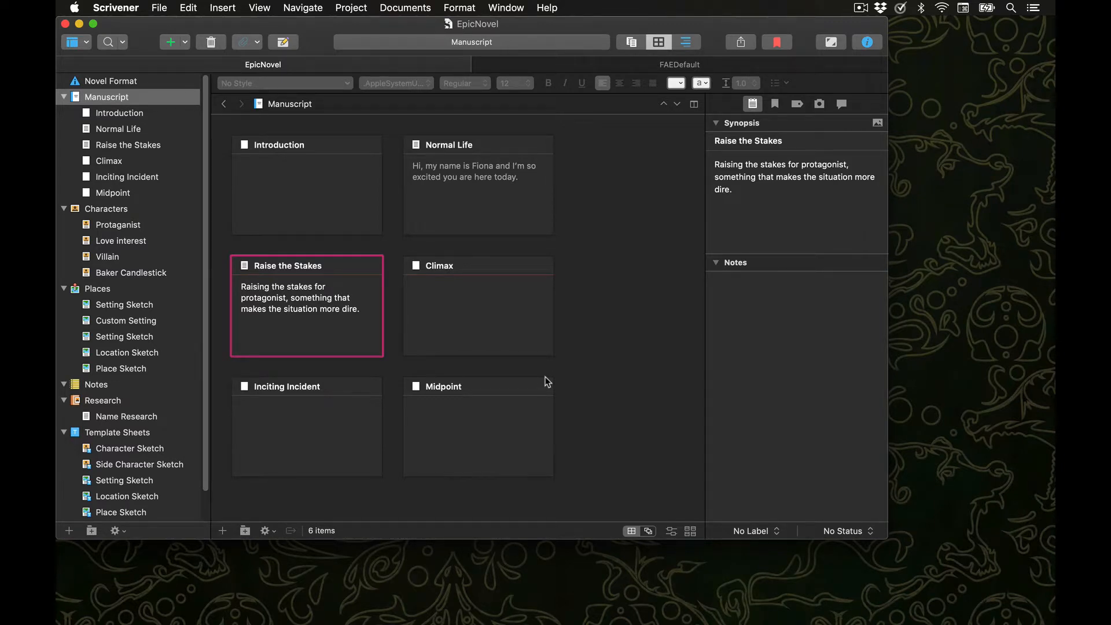
pyautogui.click(164, 97)
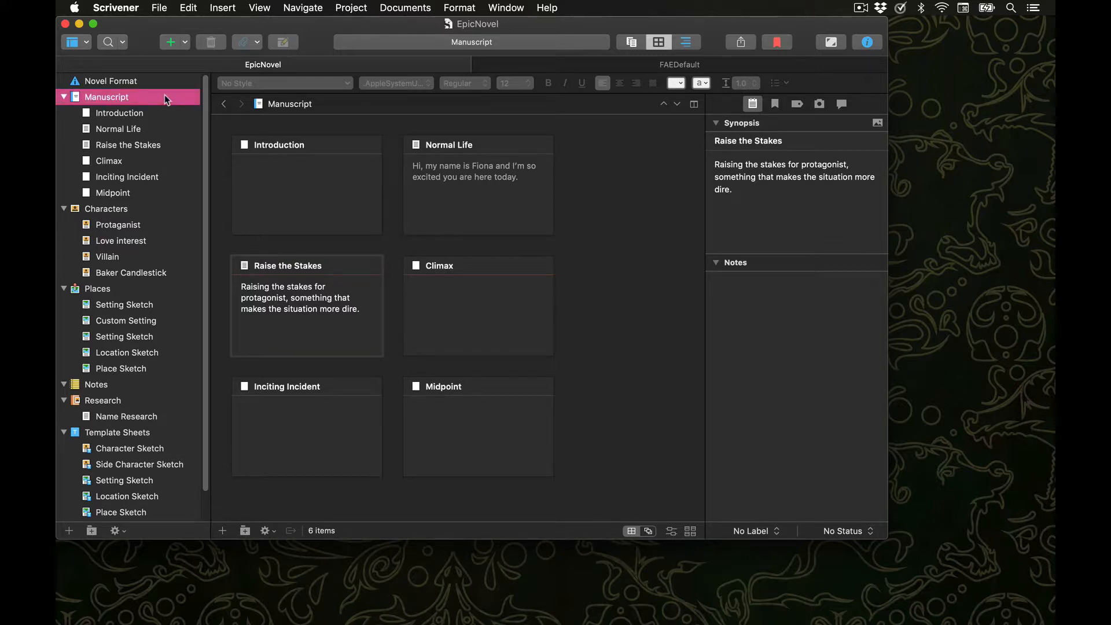
# Step: Add a folder named "Act 1 : Set Up" inside the Manuscript folder
pyautogui.click(185, 44)
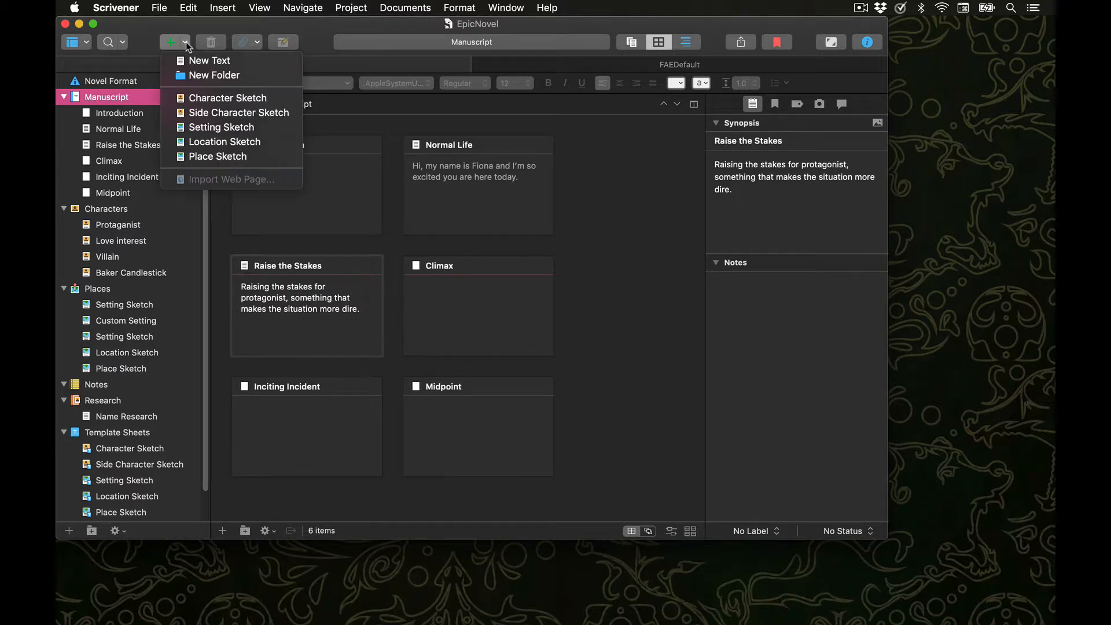
pyautogui.click(199, 75)
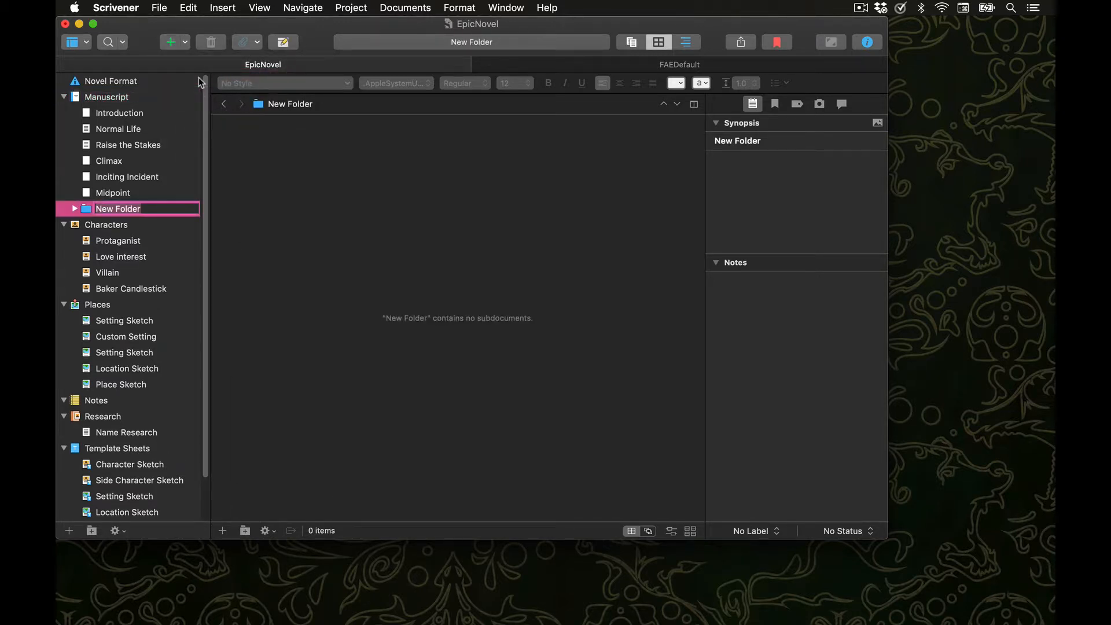
pyautogui.write('Act 1')
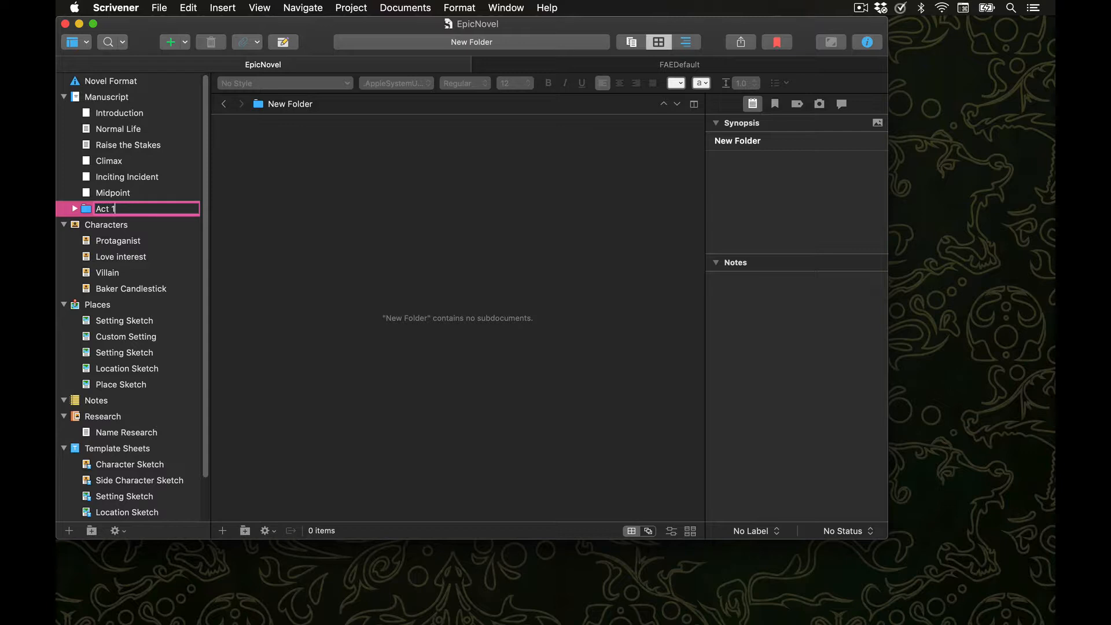
pyautogui.write(' : Set Up')
pyautogui.press('Return')
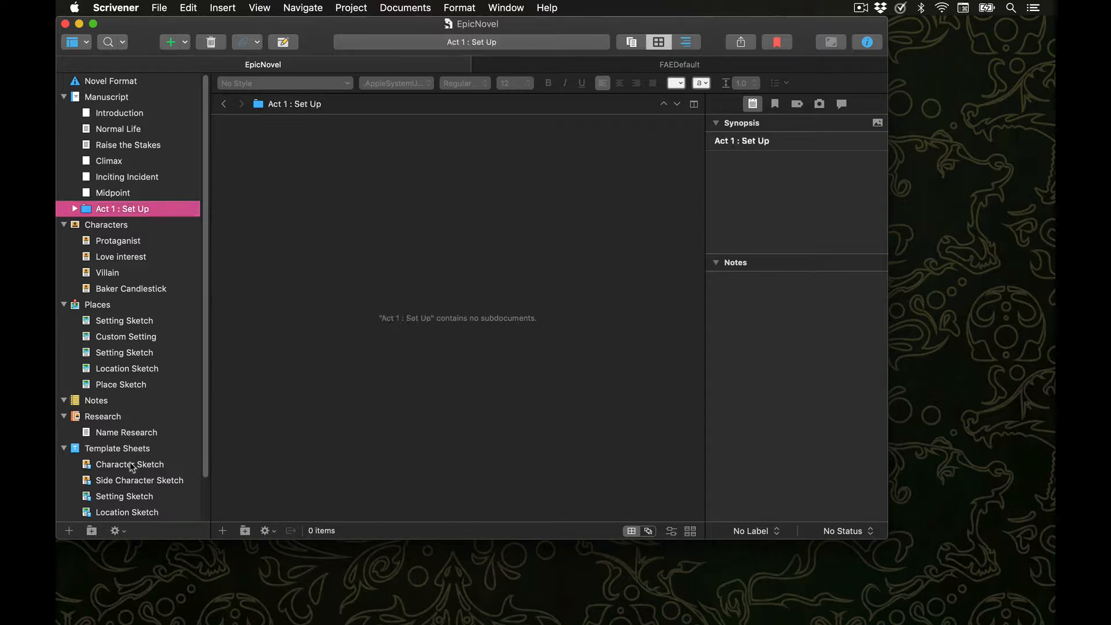
# Step: Add a folder named "Act 2 : Confrontation" after Act 1 in the Manuscript
pyautogui.click(91, 531)
pyautogui.write('Act ')
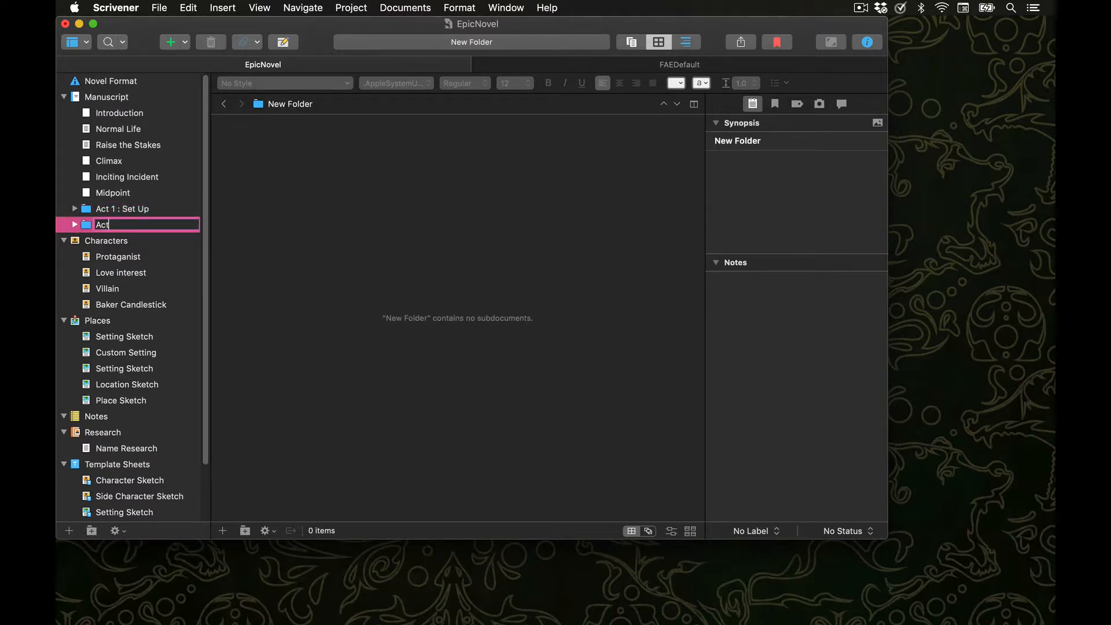
pyautogui.write('2 : Confrontation')
pyautogui.press('Return')
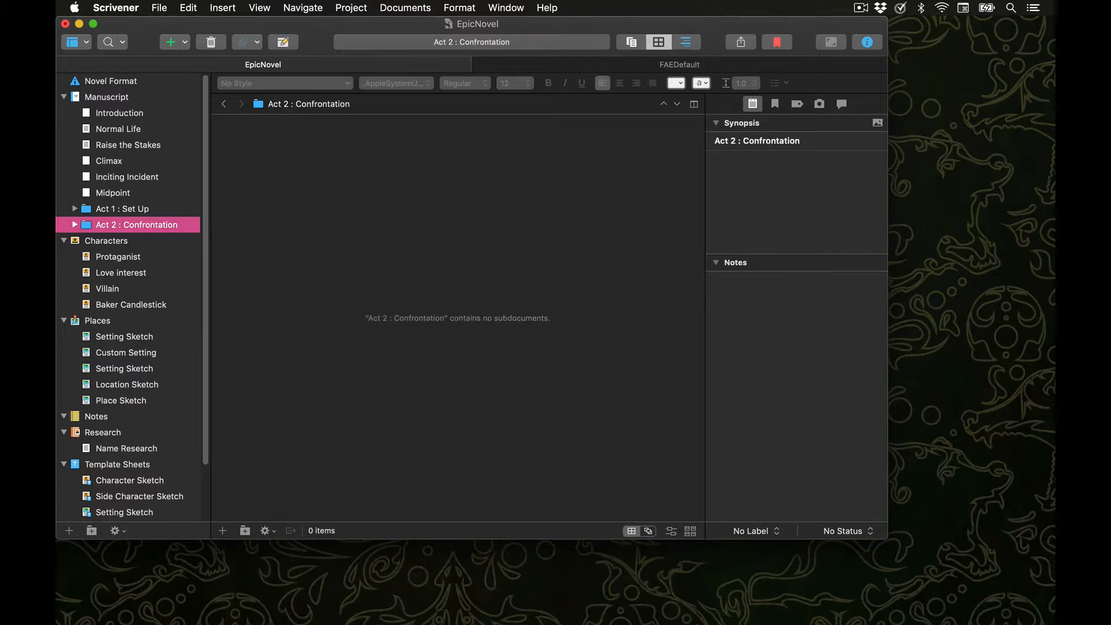
# Step: Add a folder named "Act 3 : Resolution" after Act 2 in the Manuscript
pyautogui.click(358, 7)
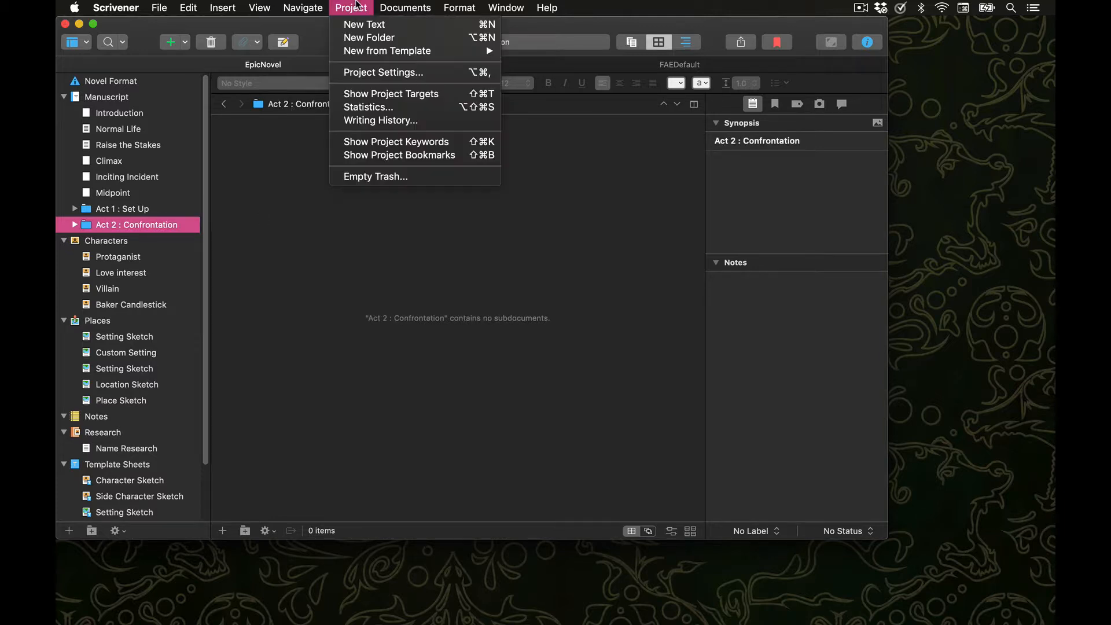
pyautogui.click(365, 38)
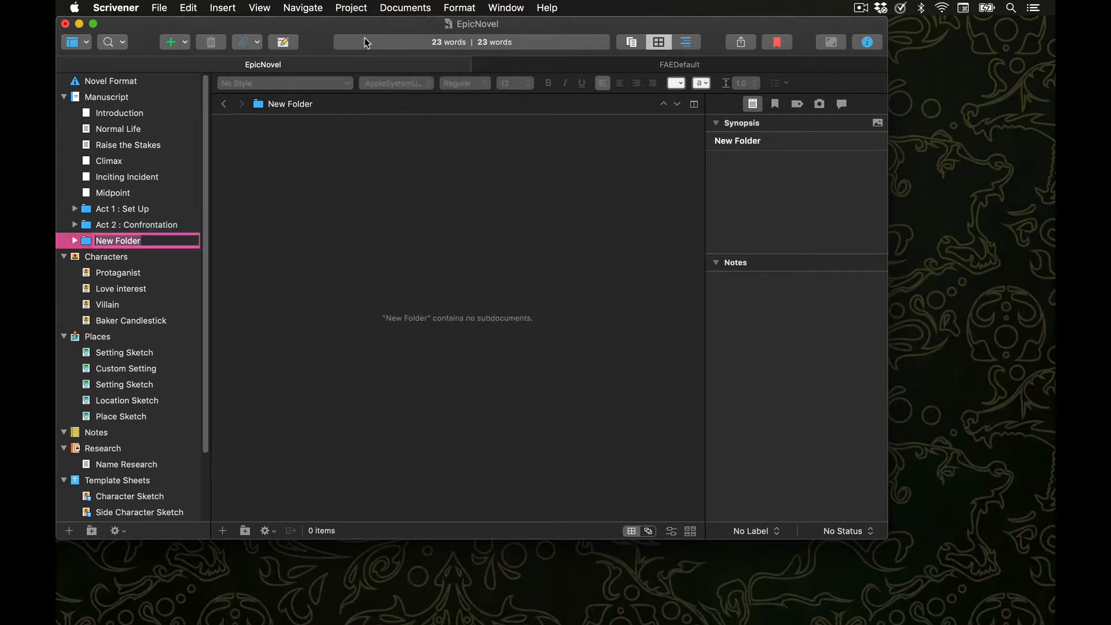
pyautogui.write('Act 3 : Resolution')
pyautogui.press('Return')
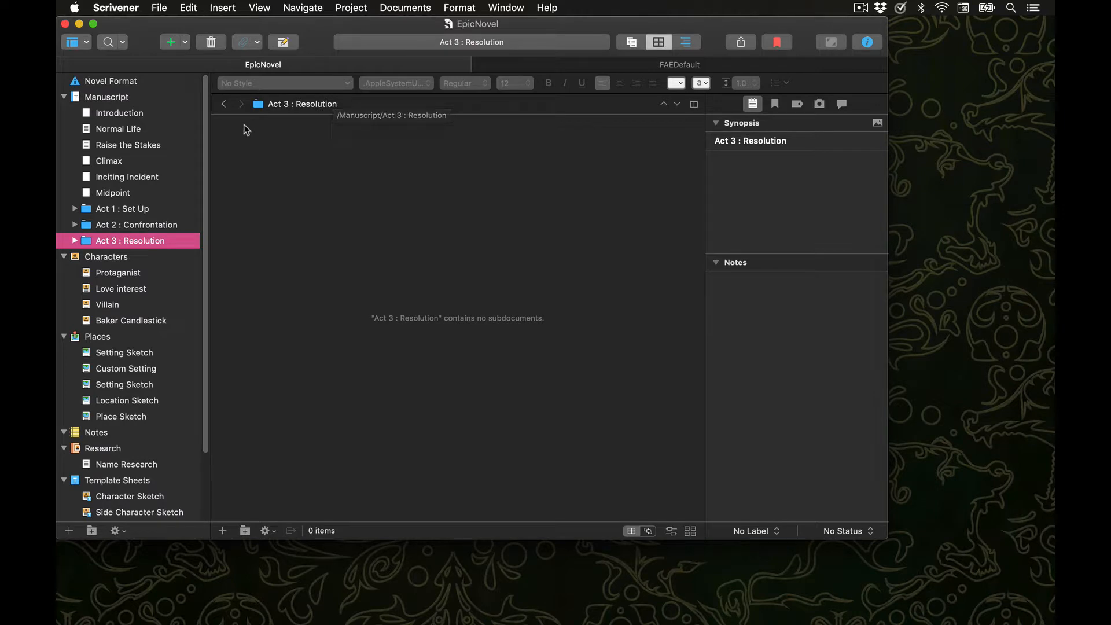
# Step: Move Introduction, Normal Life and Inciting Incident into Act 1 : Set Up, and Midpoint into Act 2 : Confrontation
pyautogui.moveTo(130, 110); pyautogui.dragTo(115, 209)
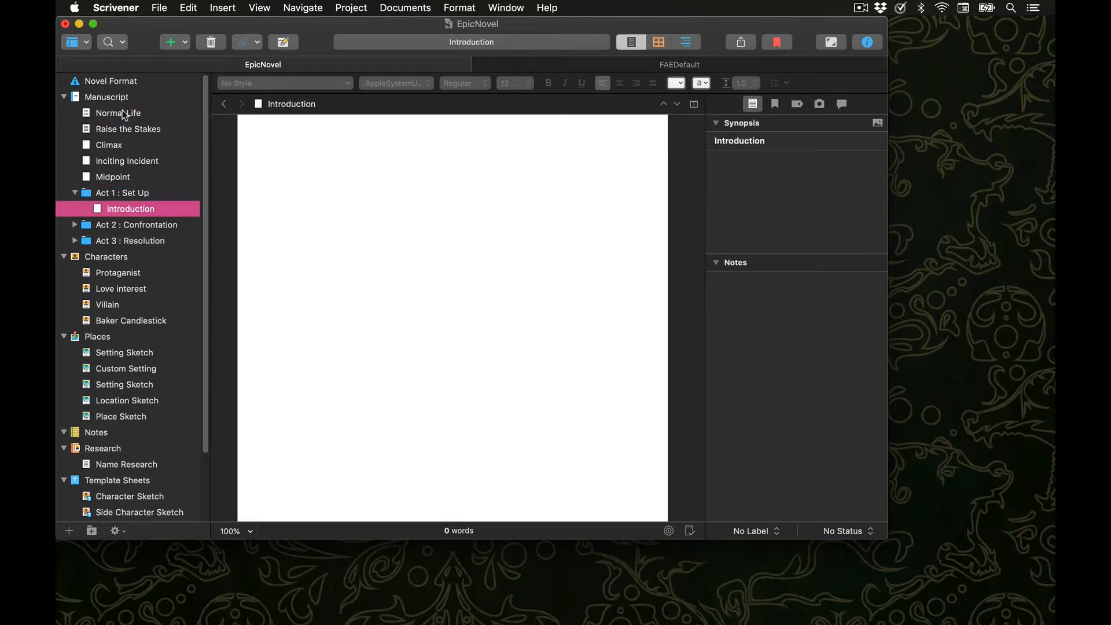
pyautogui.moveTo(122, 111); pyautogui.dragTo(124, 213)
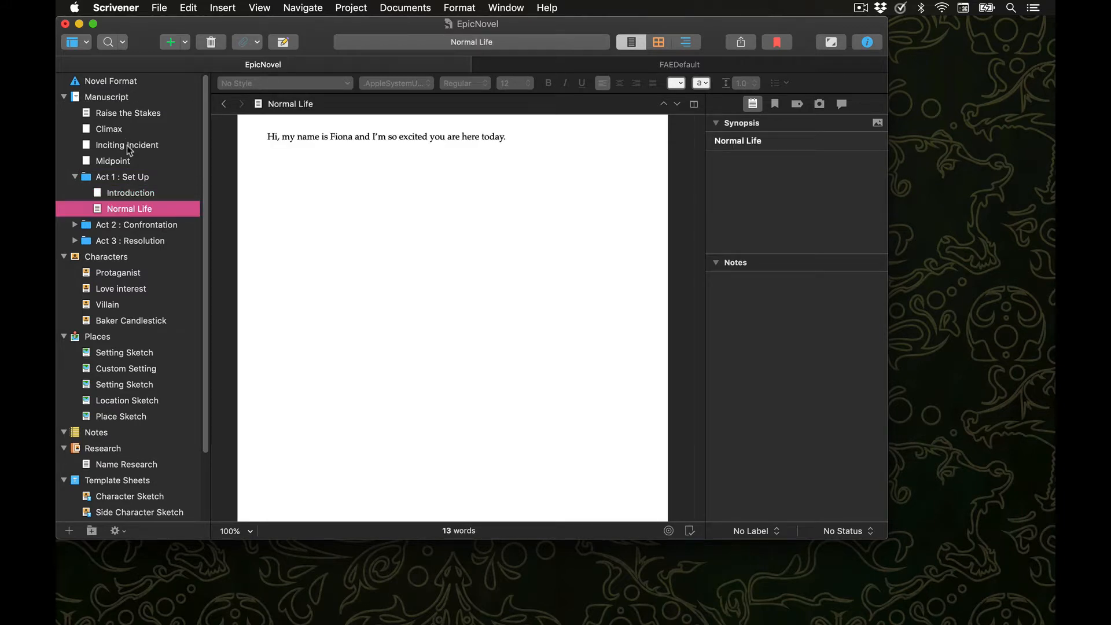
pyautogui.moveTo(131, 147); pyautogui.dragTo(122, 223)
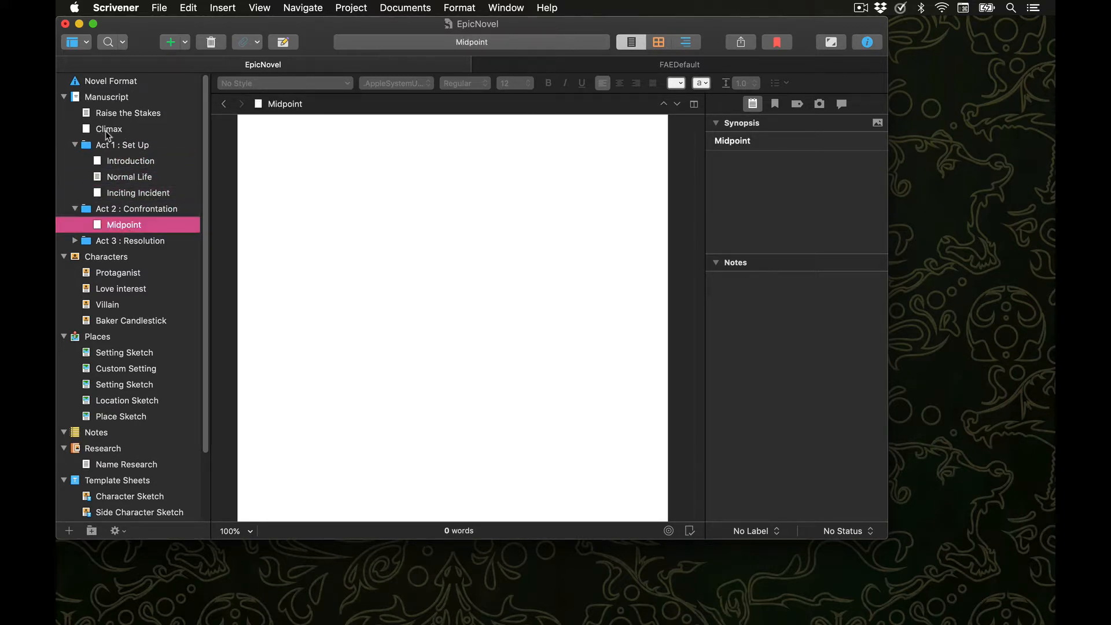
# Step: Move Climax into Act 3 : Resolution and place Raise the Stakes before it in the same folder
pyautogui.moveTo(106, 131); pyautogui.dragTo(117, 243)
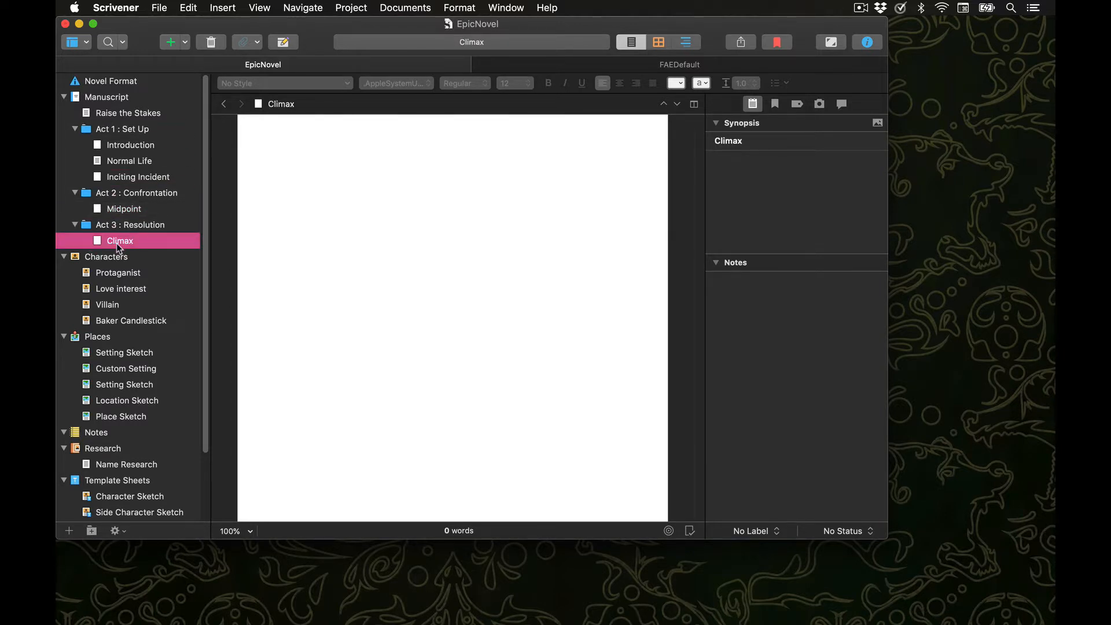
pyautogui.click(175, 114)
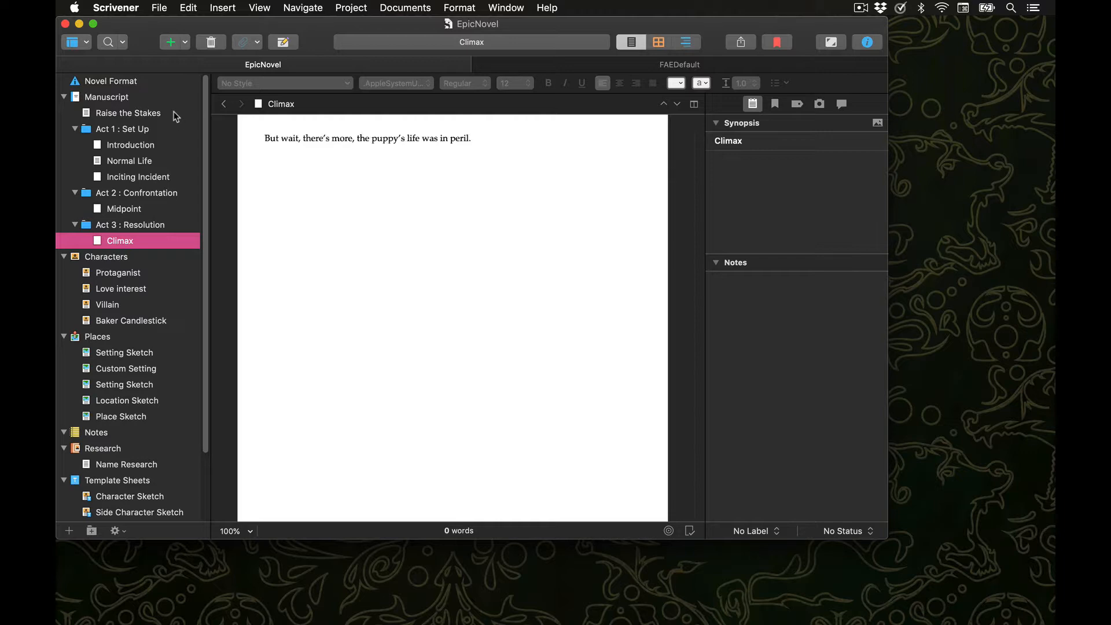
pyautogui.moveTo(174, 115); pyautogui.dragTo(154, 228)
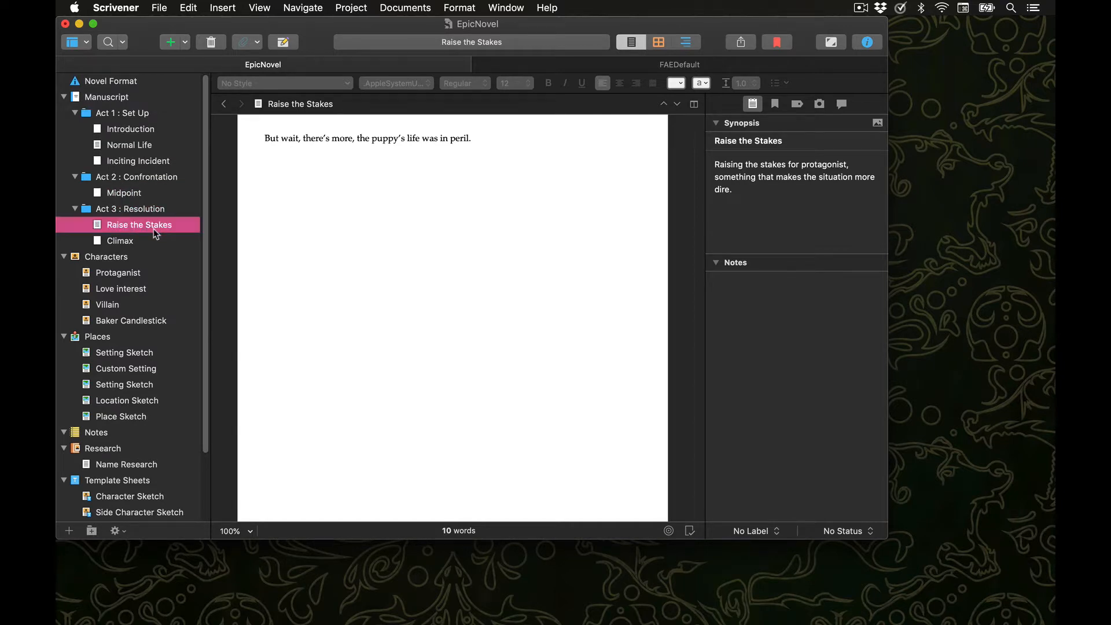
# Step: View the Manuscript corkboard, and examine the stacked corkboards of all three act folders selected together
pyautogui.click(162, 98)
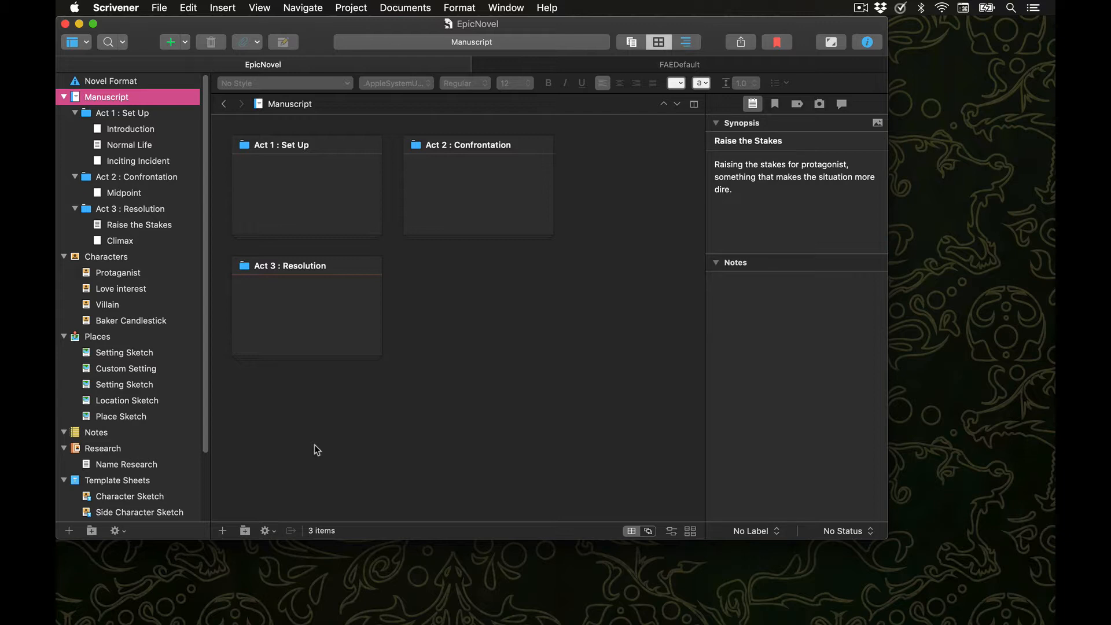
pyautogui.click(174, 113)
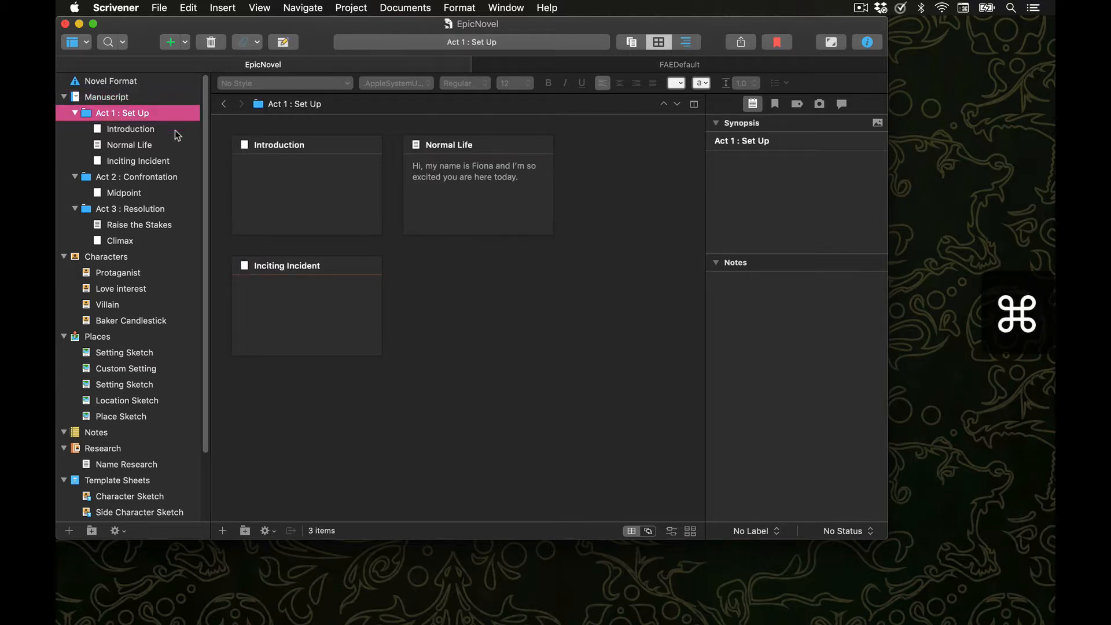
pyautogui.keyDown('super'); pyautogui.click(186, 178); pyautogui.keyUp('super')
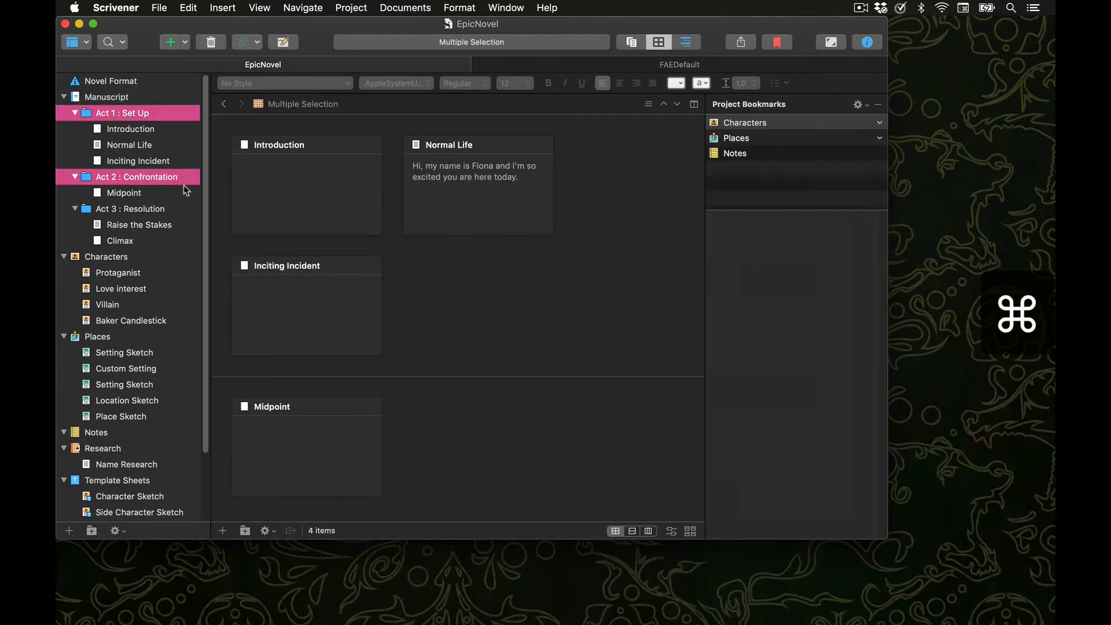
pyautogui.keyDown('super'); pyautogui.click(178, 219); pyautogui.keyUp('super')
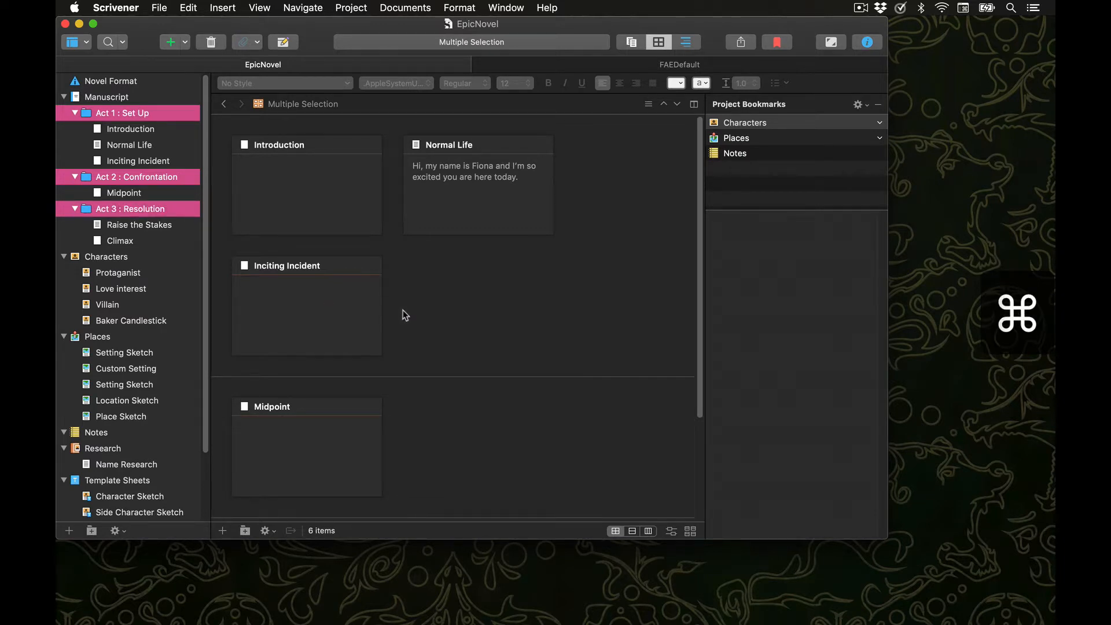
pyautogui.scroll(-5, 409, 302)
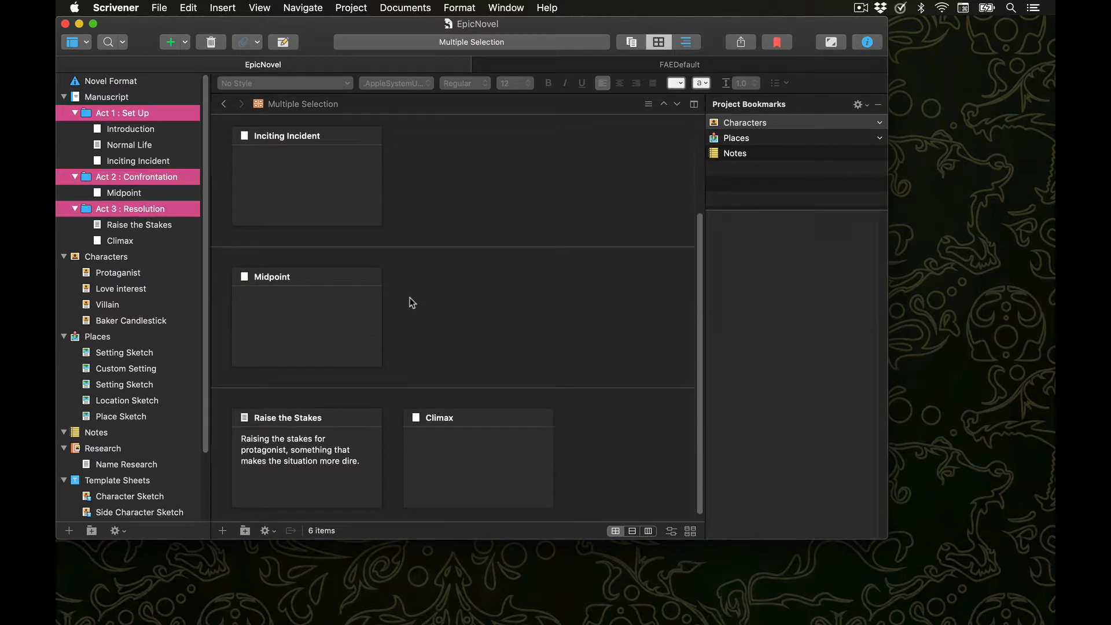
pyautogui.scroll(5, 411, 302)
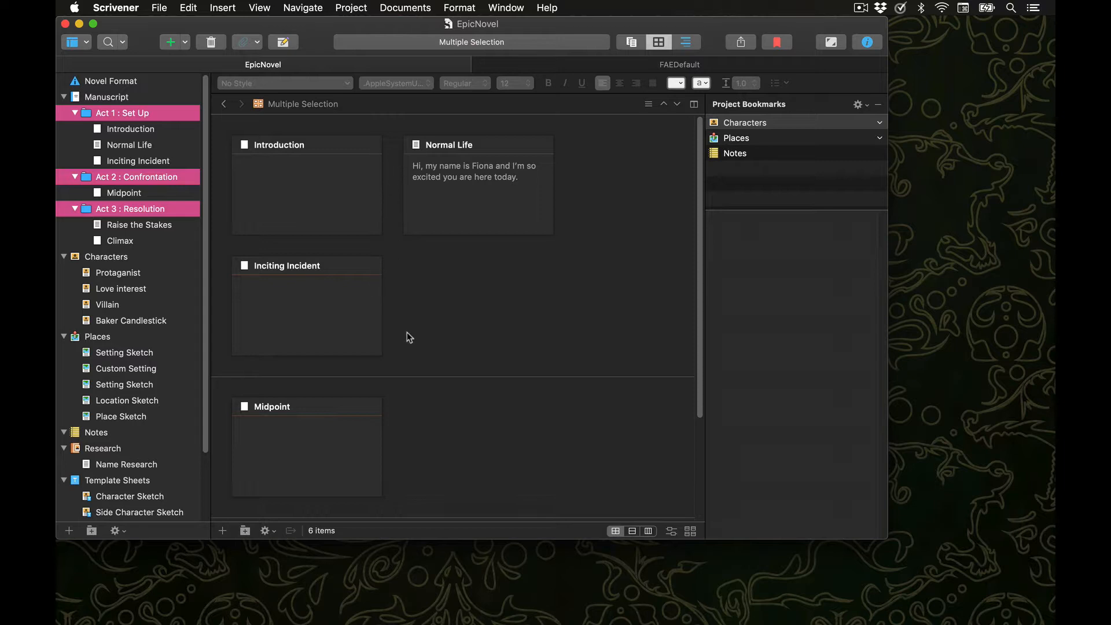
# Step: Preview the stacked act corkboards as horizontal rows and arrange them as vertical columns
pyautogui.click(632, 531)
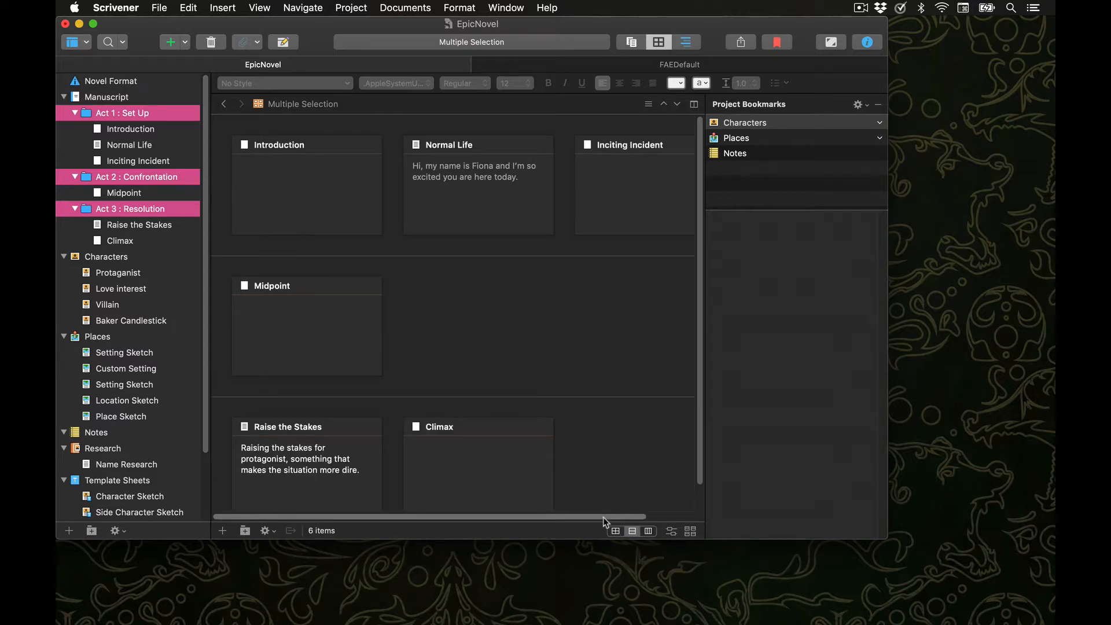
pyautogui.moveTo(603, 516); pyautogui.dragTo(485, 508)
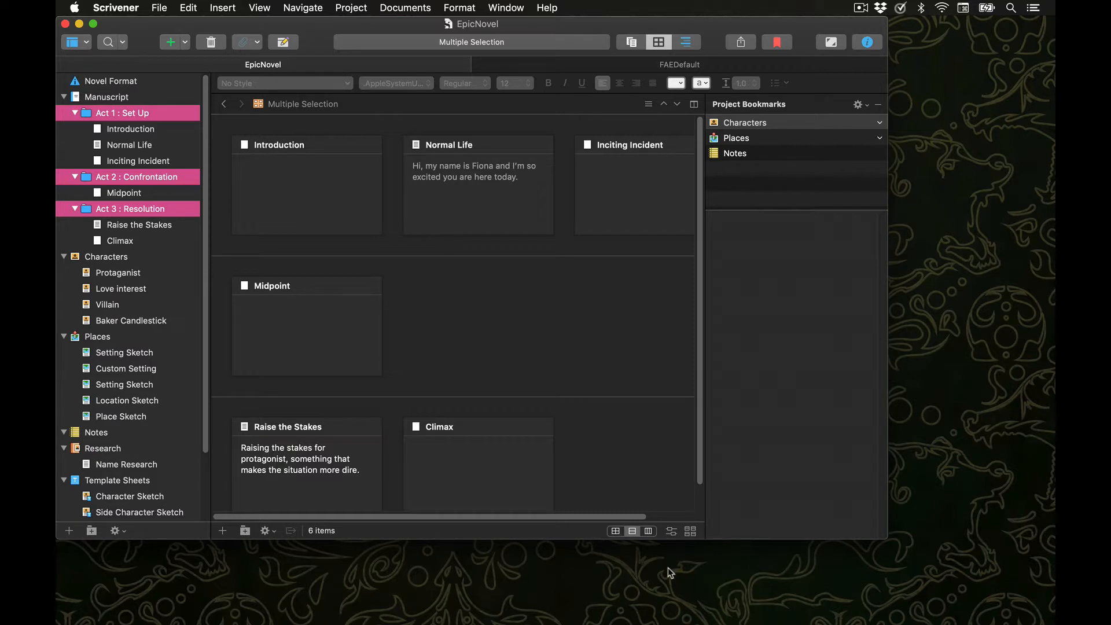
pyautogui.click(649, 531)
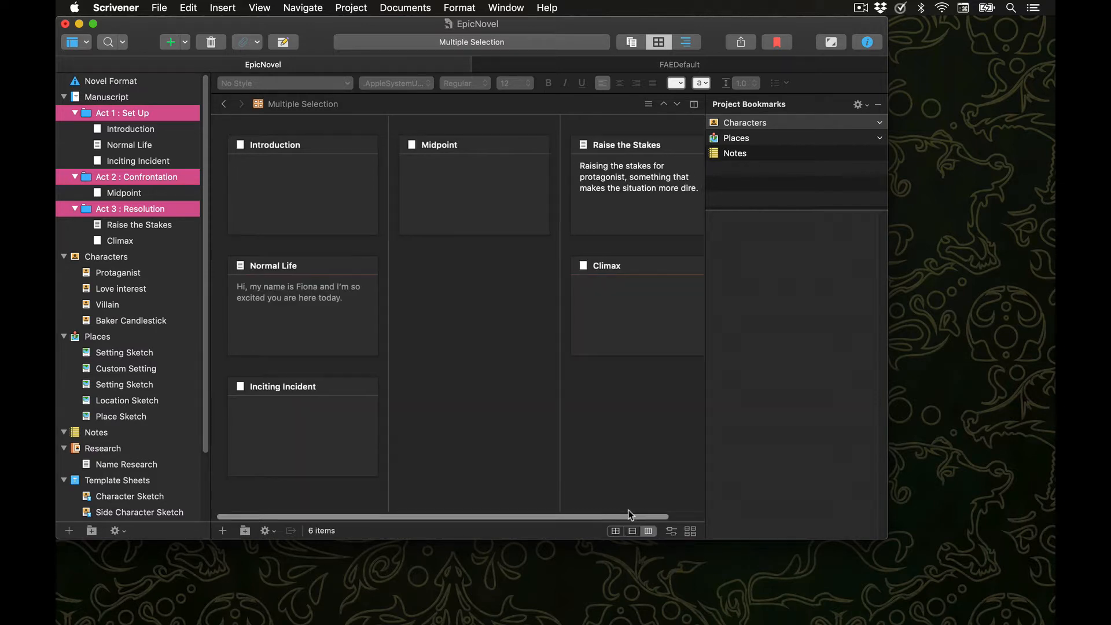
# Step: Move the Raise the Stakes card from the Act 3 column to below Midpoint in the Act 2 column
pyautogui.moveTo(628, 514); pyautogui.dragTo(581, 505)
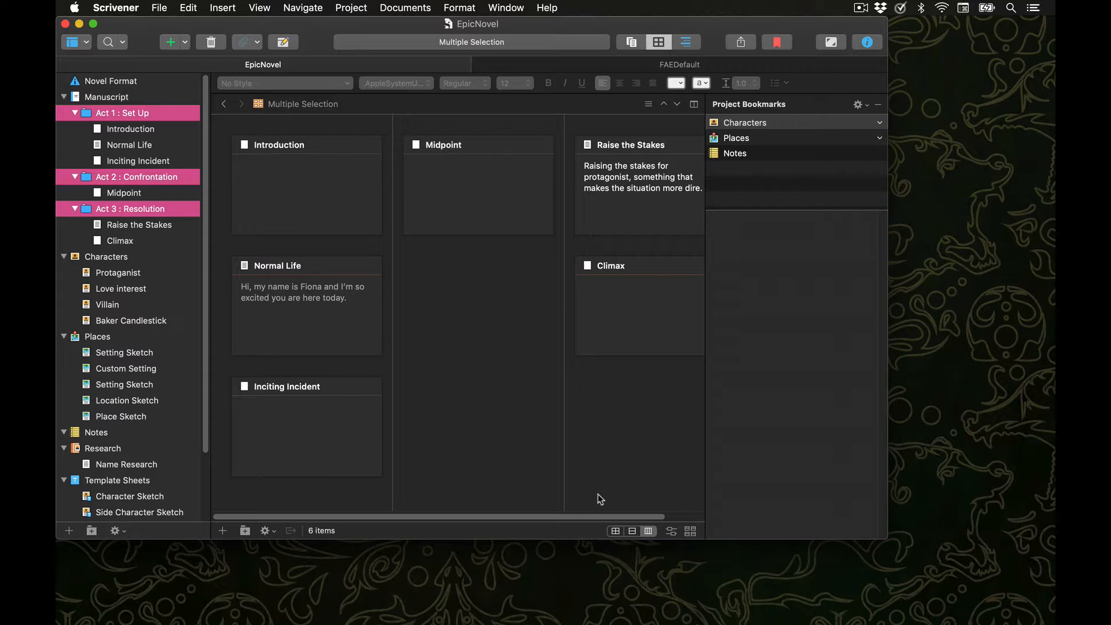
pyautogui.click(626, 191)
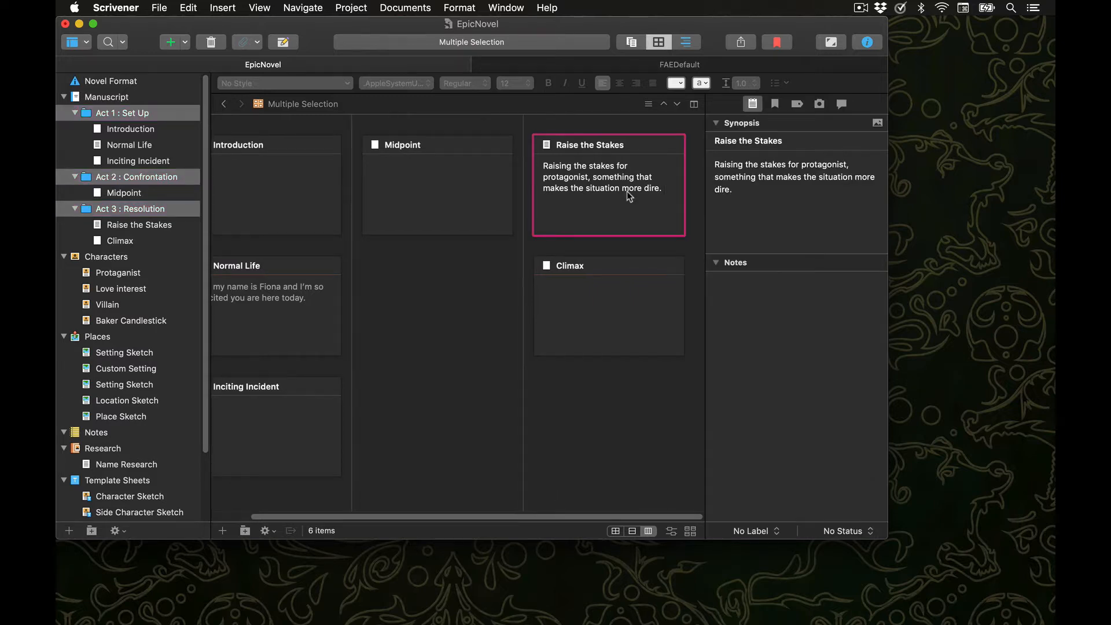
pyautogui.moveTo(604, 191); pyautogui.dragTo(442, 302)
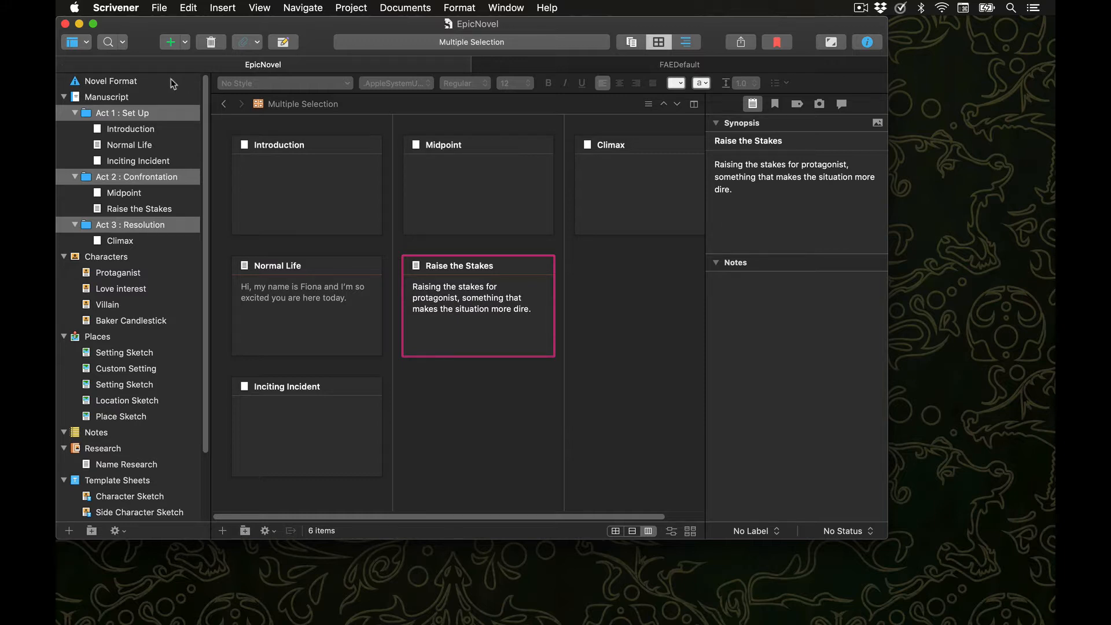
# Step: Display the Manuscript in the outliner and expand all three act folders
pyautogui.click(164, 98)
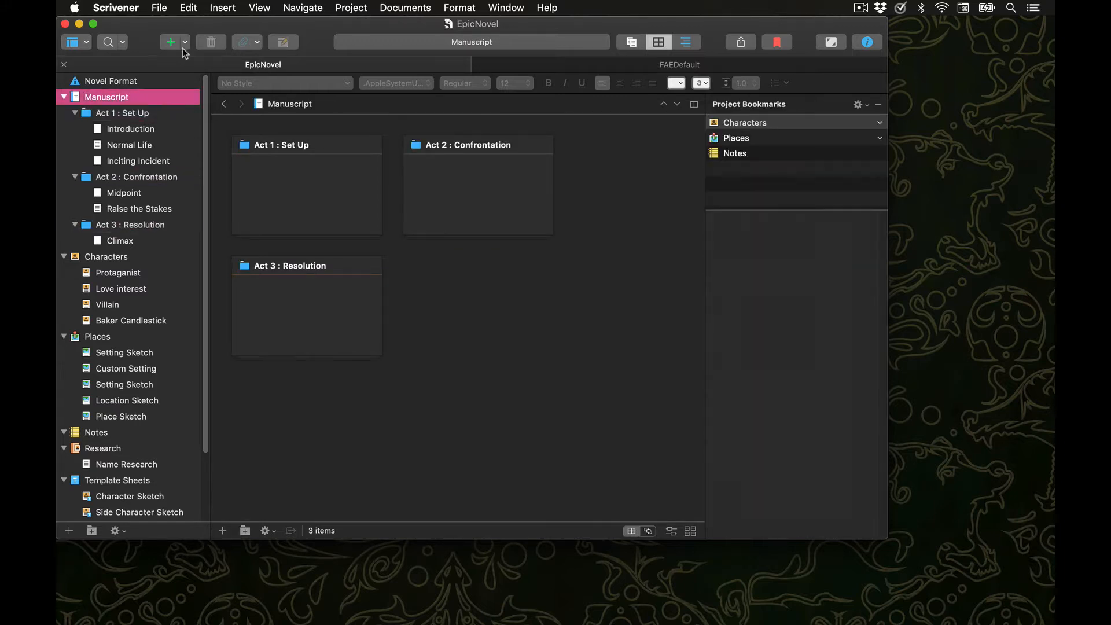
pyautogui.click(692, 43)
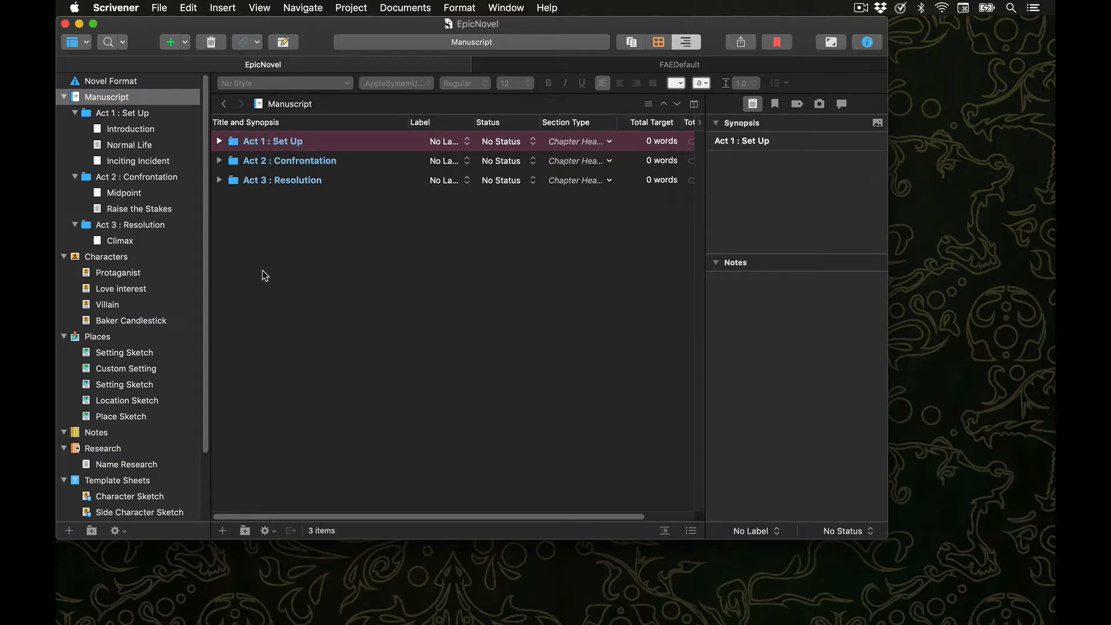
pyautogui.click(218, 141)
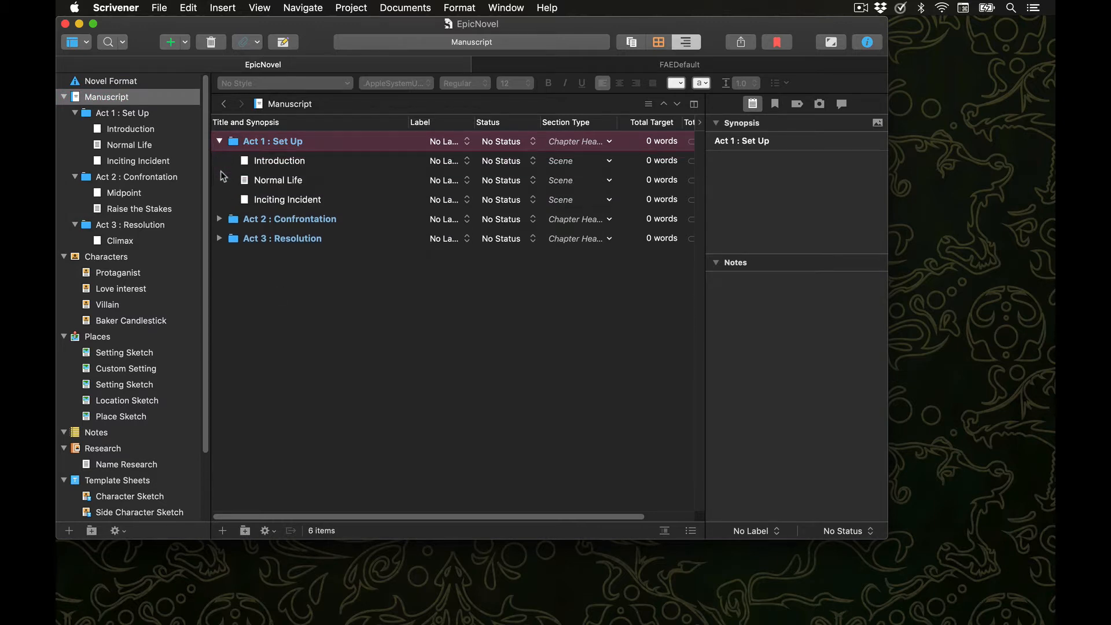
pyautogui.click(221, 219)
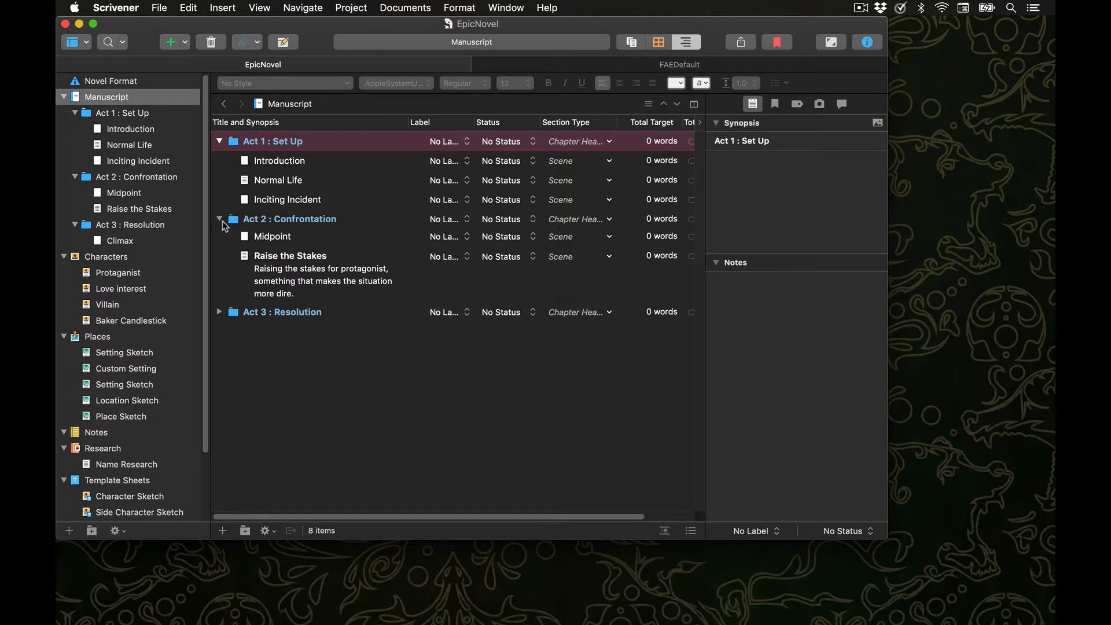
pyautogui.click(220, 313)
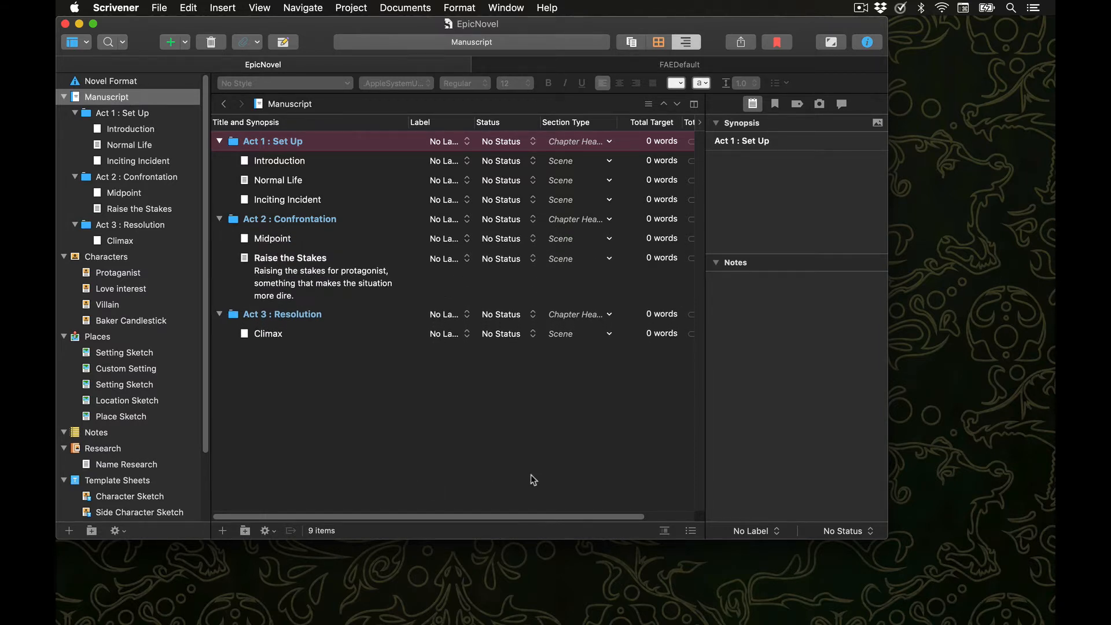
# Step: Preview the outline without synopses and restore them, then display the whole Manuscript as continuous text in Scrivenings view
pyautogui.click(691, 531)
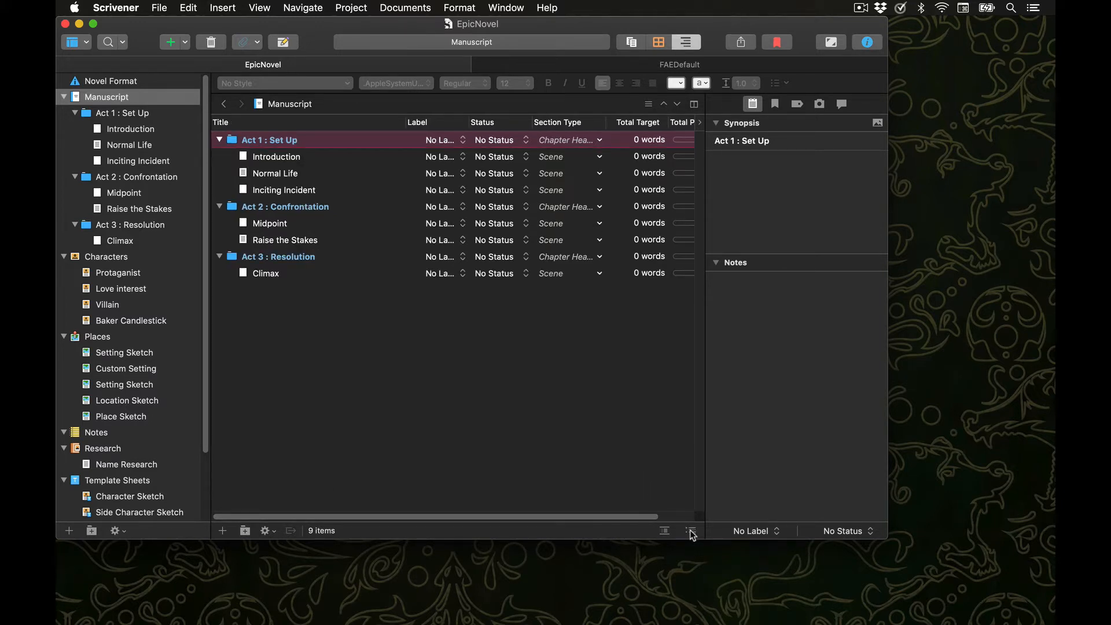
pyautogui.click(691, 531)
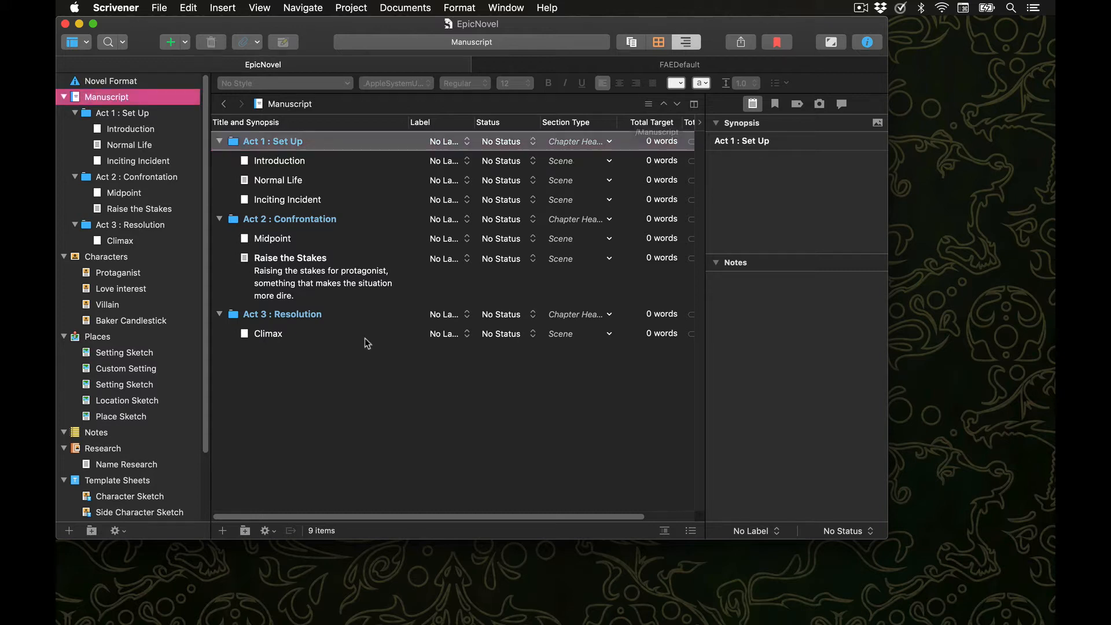
pyautogui.click(631, 43)
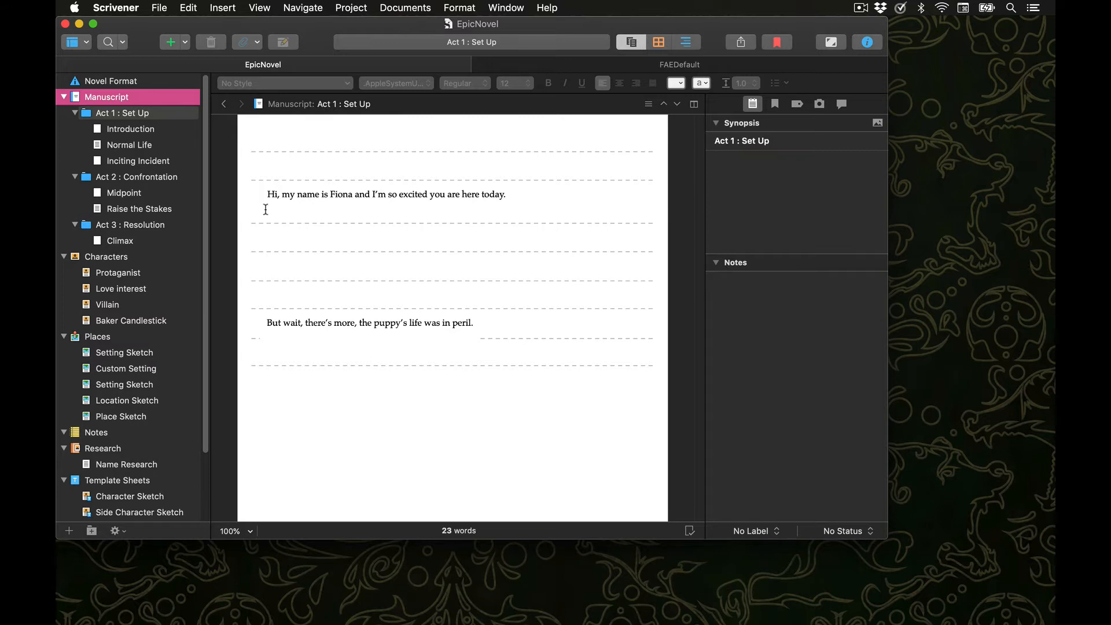
# Step: Collapse the three act folders and add a new blank document at the end of the Manuscript
pyautogui.click(74, 112)
pyautogui.click(74, 129)
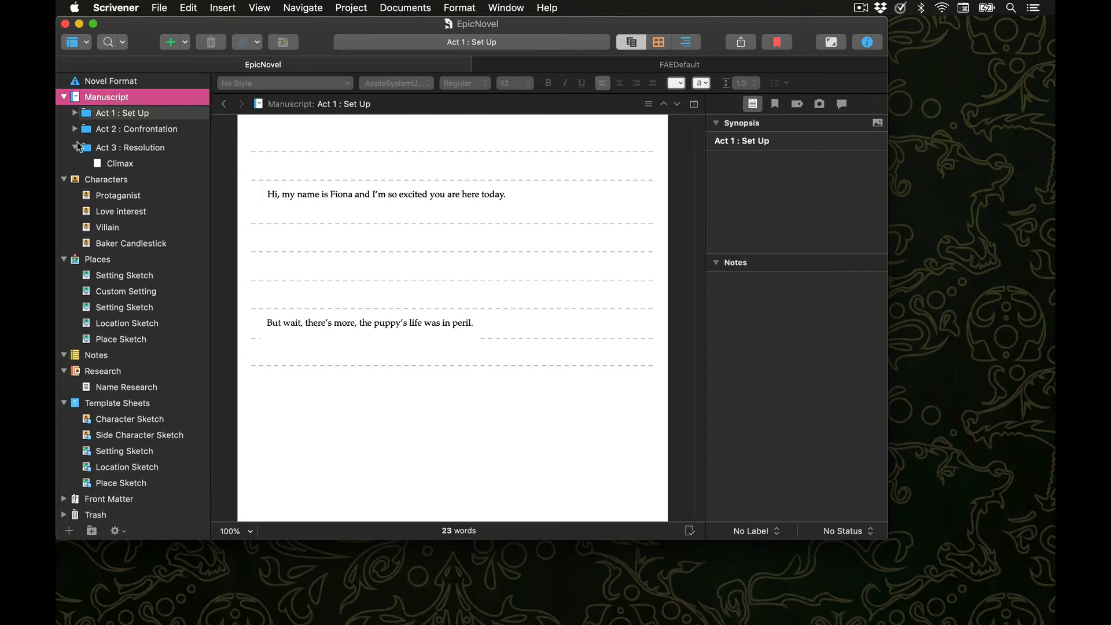
pyautogui.click(74, 145)
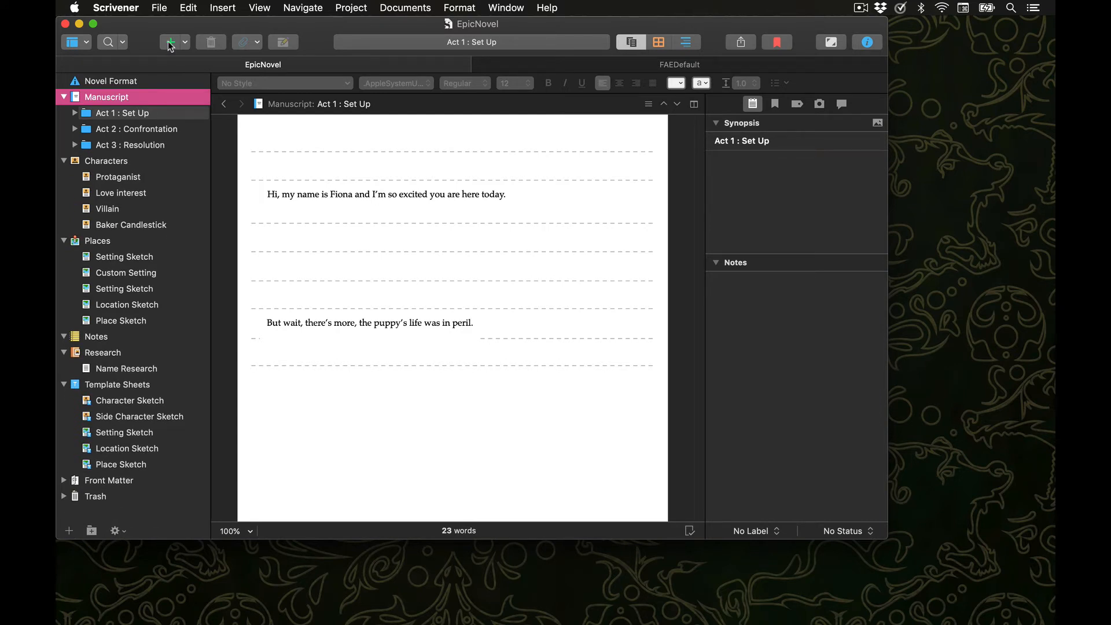
pyautogui.click(169, 43)
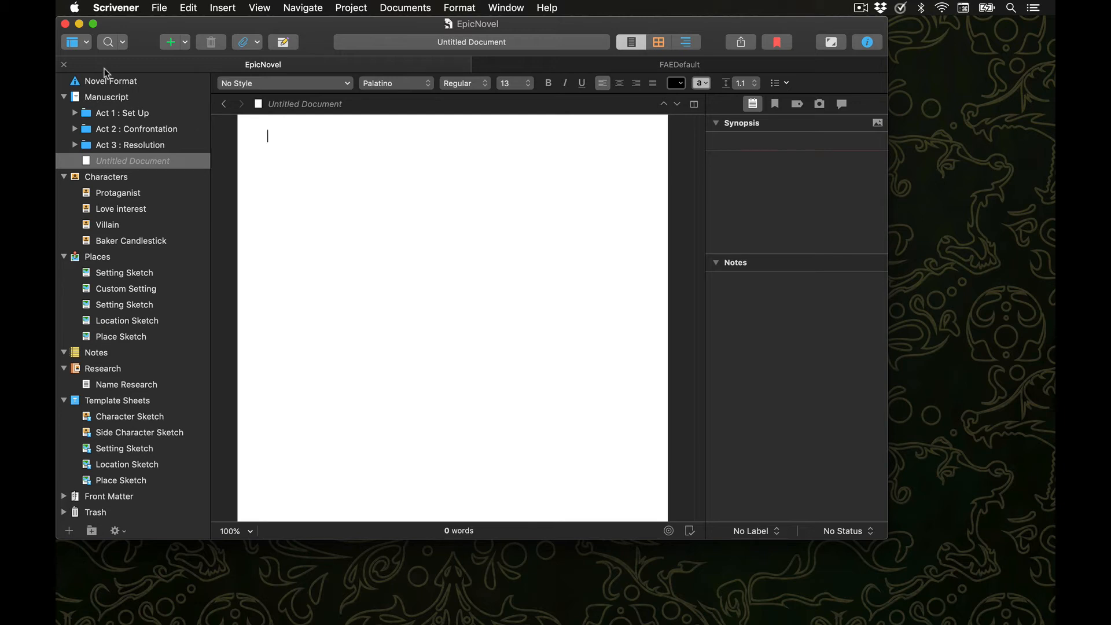
# Step: Preview the Corkboard Only and Editor Only window layouts, then restore the Default layout
pyautogui.click(88, 42)
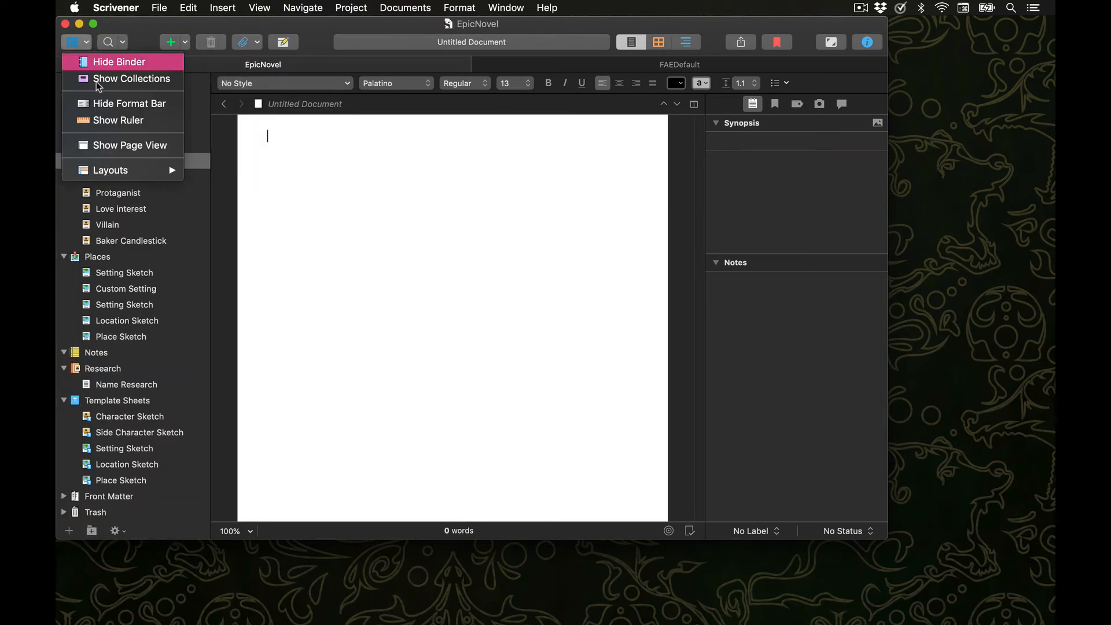
pyautogui.moveTo(130, 165)
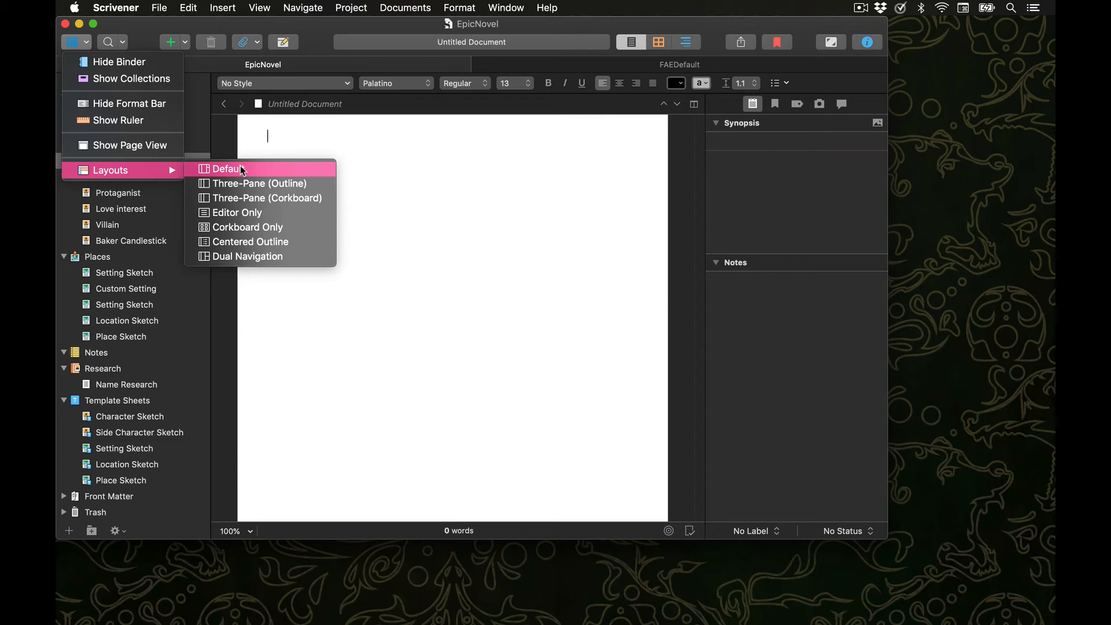
pyautogui.click(238, 229)
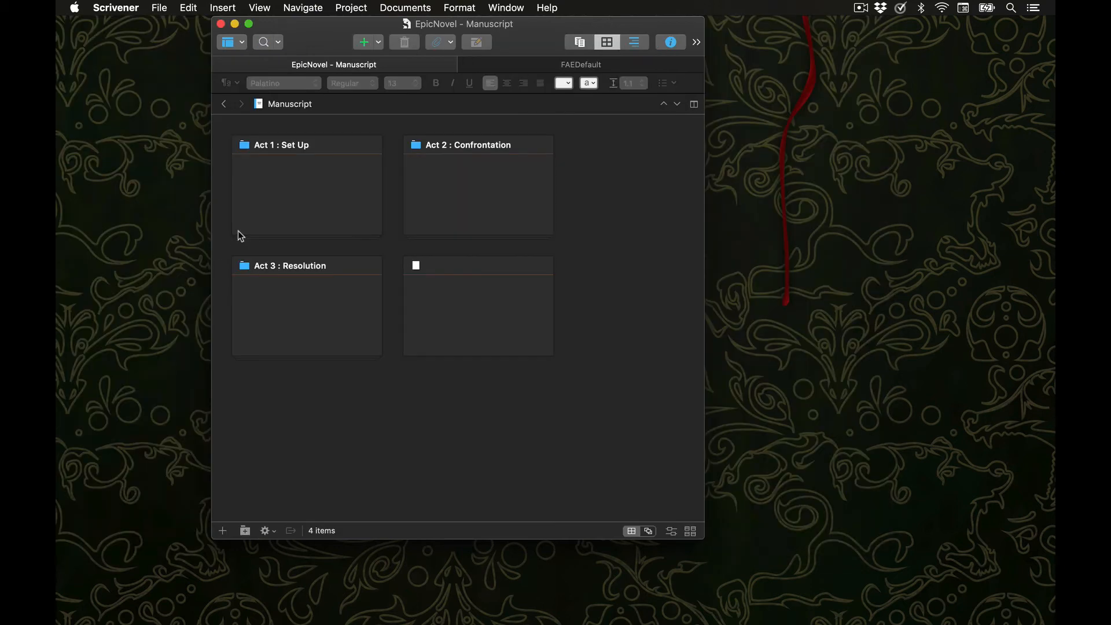
pyautogui.click(242, 43)
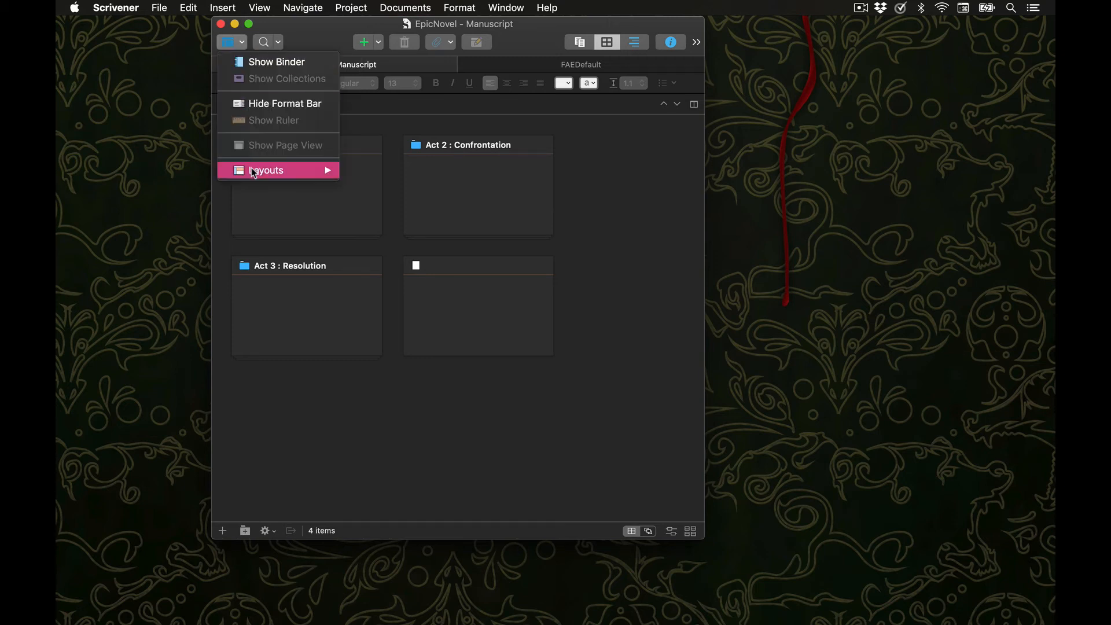
pyautogui.moveTo(255, 170)
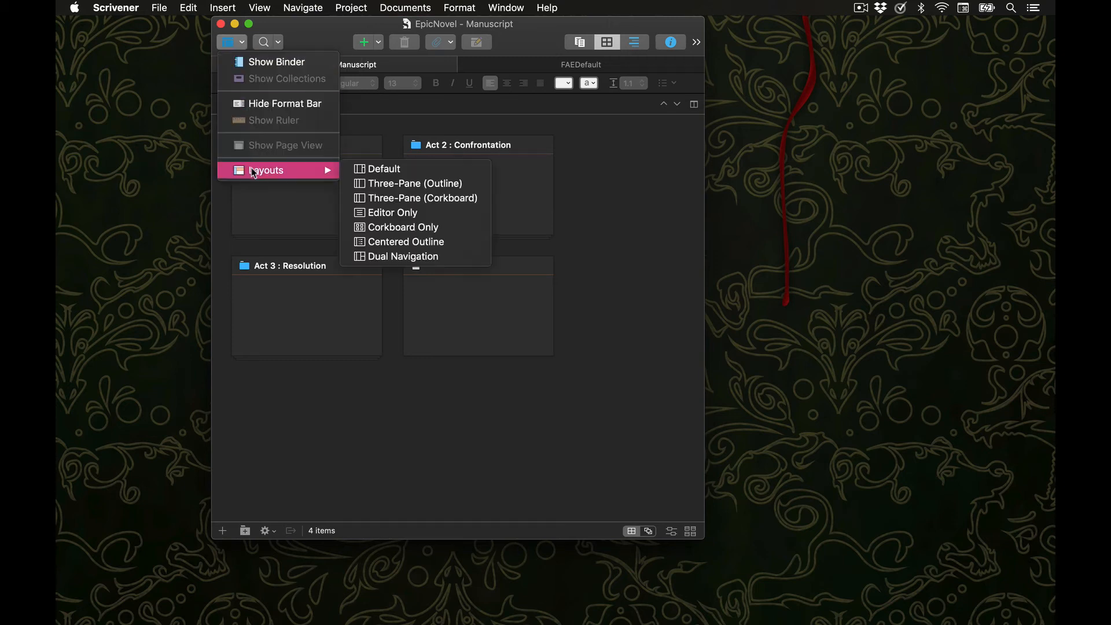
pyautogui.click(387, 212)
pyautogui.click(242, 42)
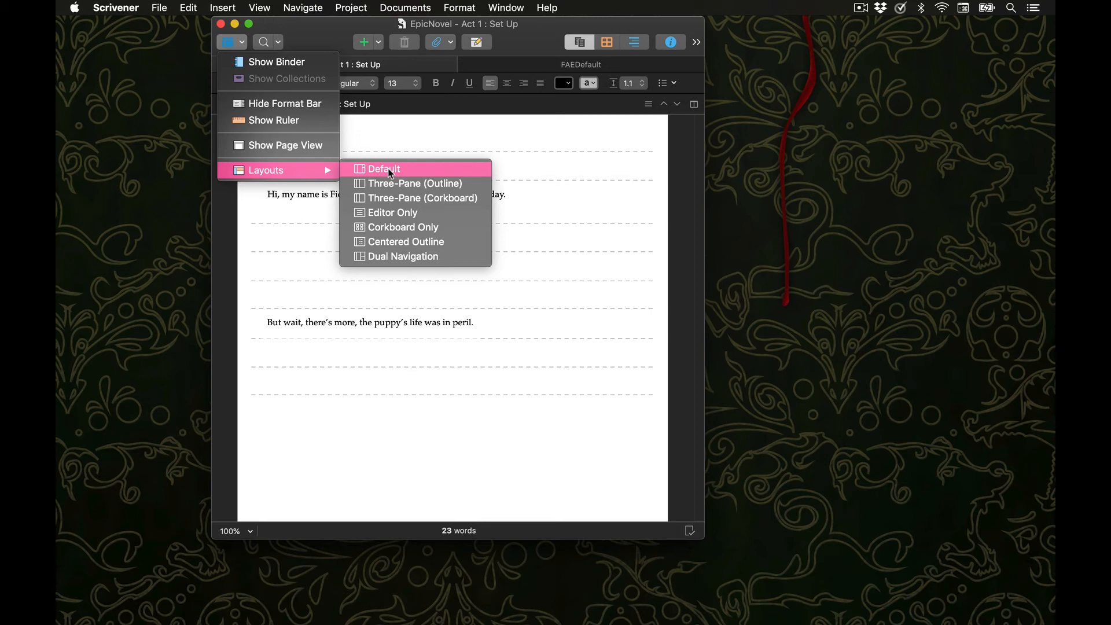
pyautogui.click(388, 168)
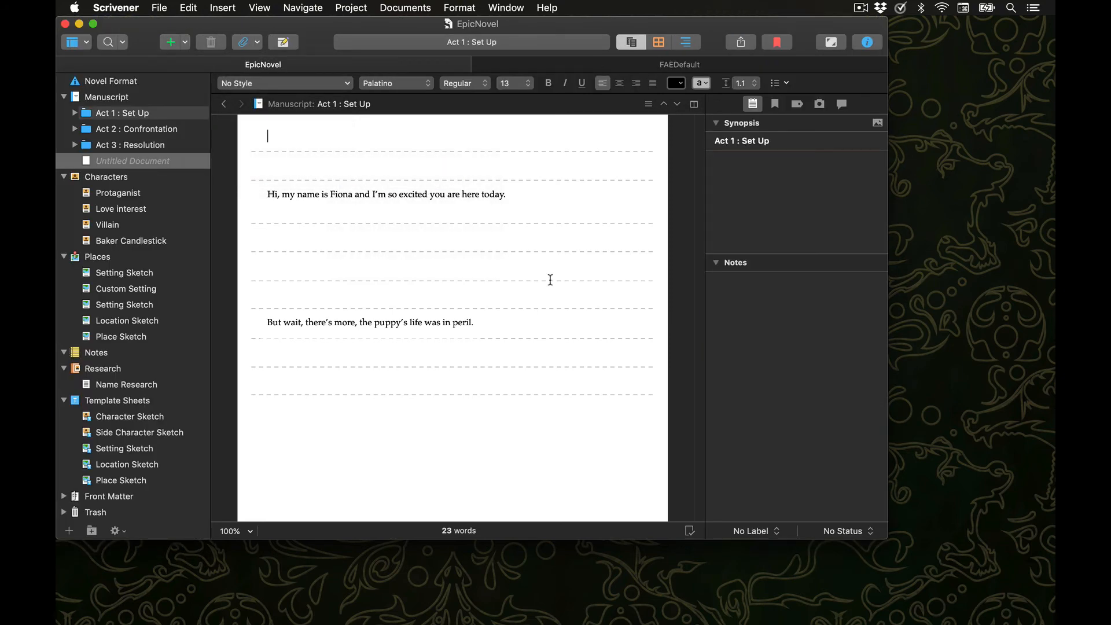